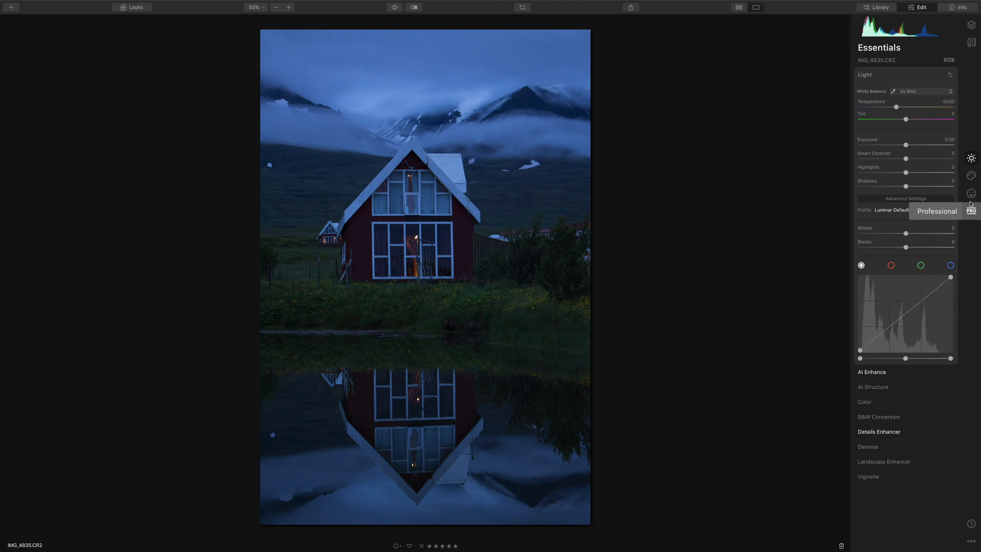
- Review the tools in the Creative, Portrait and Professional groups and return to Essentials
click(971, 176)
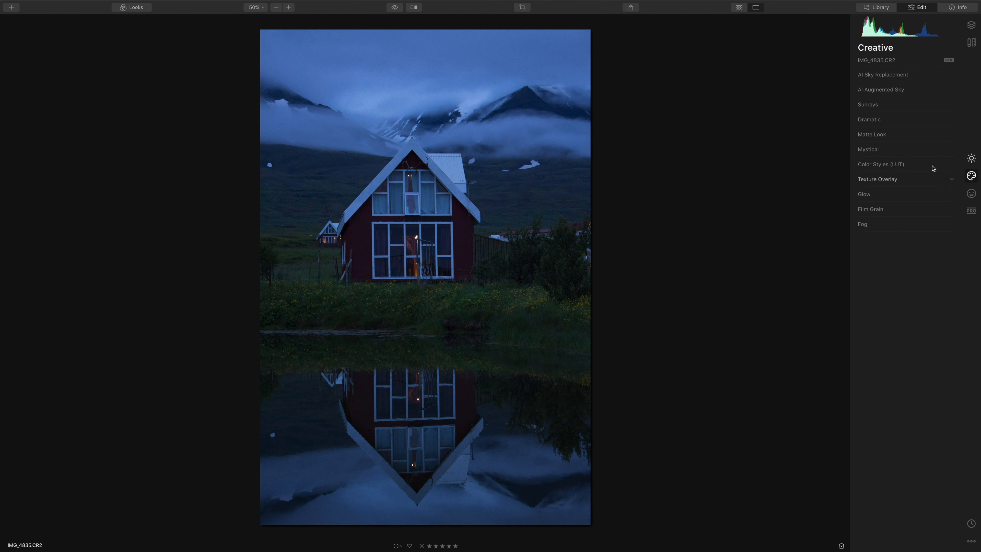
click(971, 193)
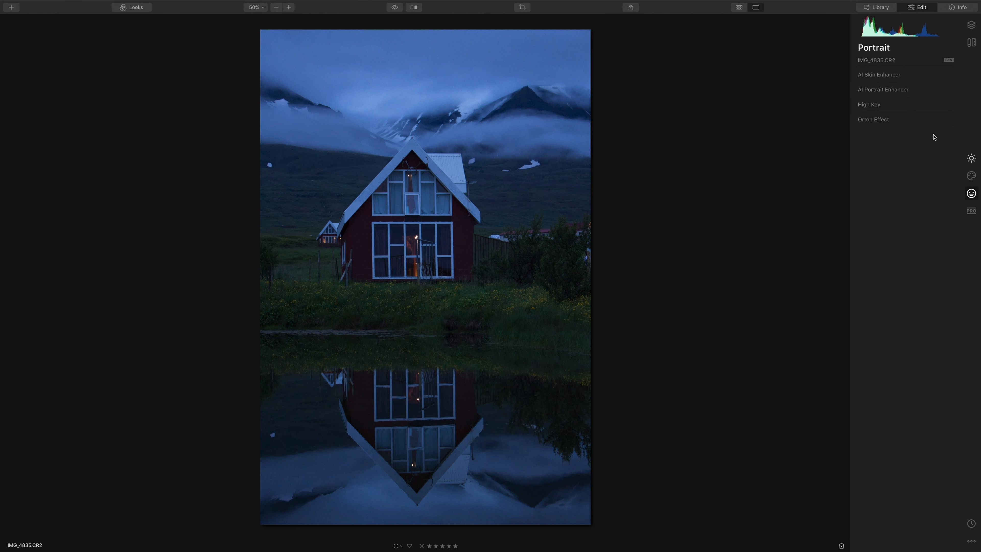
click(970, 210)
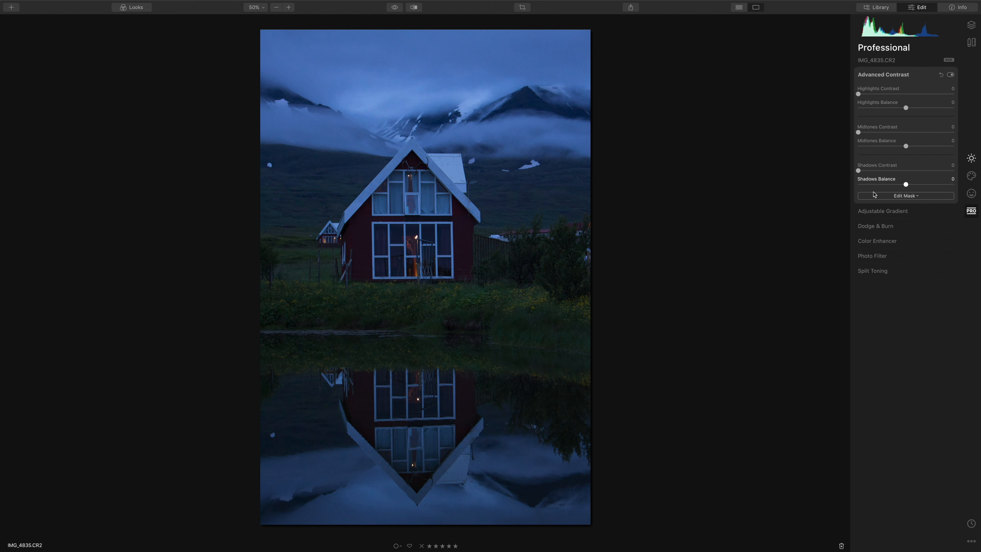
click(971, 158)
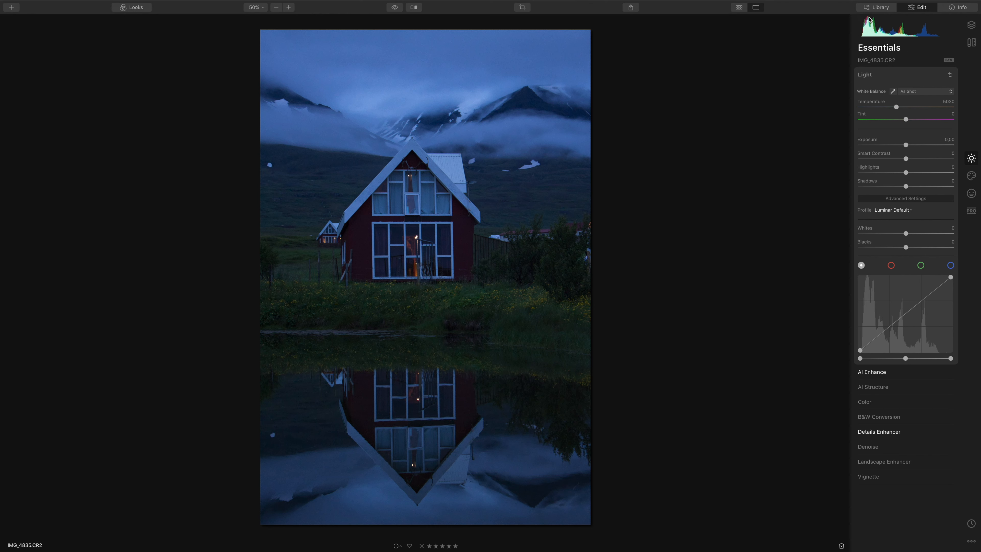
- Try raising the photo's Exposure to 1.28 in Light and undo it
mouse_move(905, 145)
mouse_down()
mouse_move(926, 146)
mouse_move(917, 147)
mouse_up()
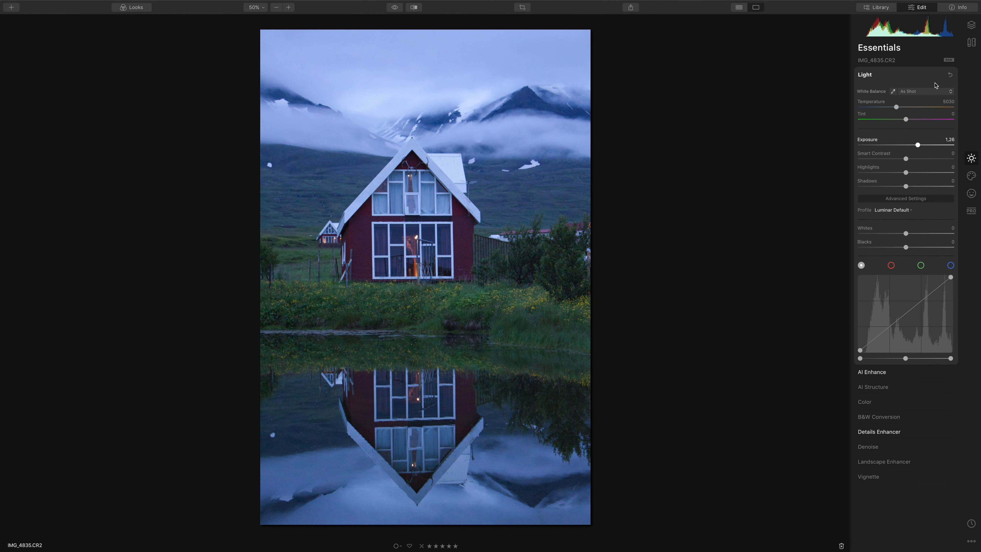
key(super+z)
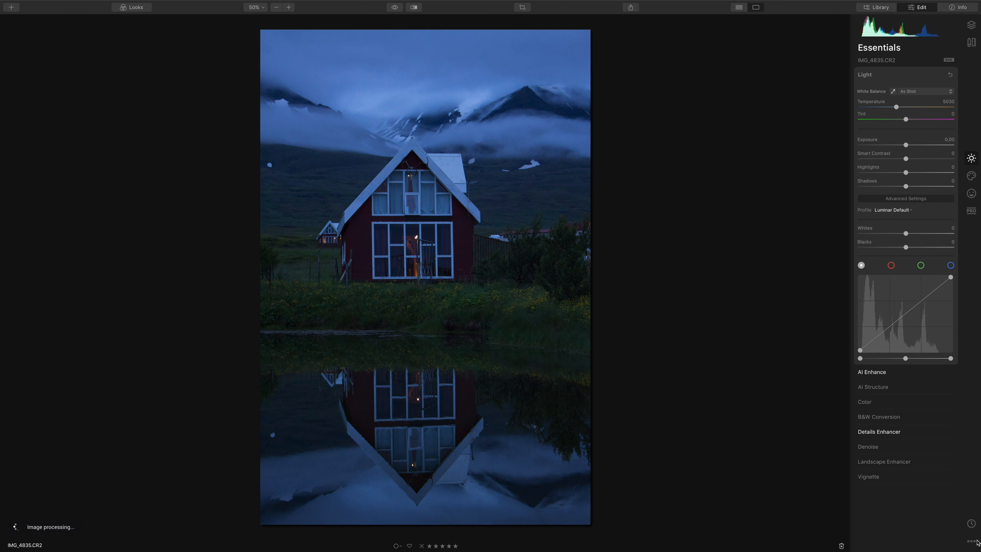
- Show clipping on the photo, try pulling the tone curve's white point inward to about the middle, and reset Light
click(971, 541)
click(932, 502)
drag(950, 277, 907, 277)
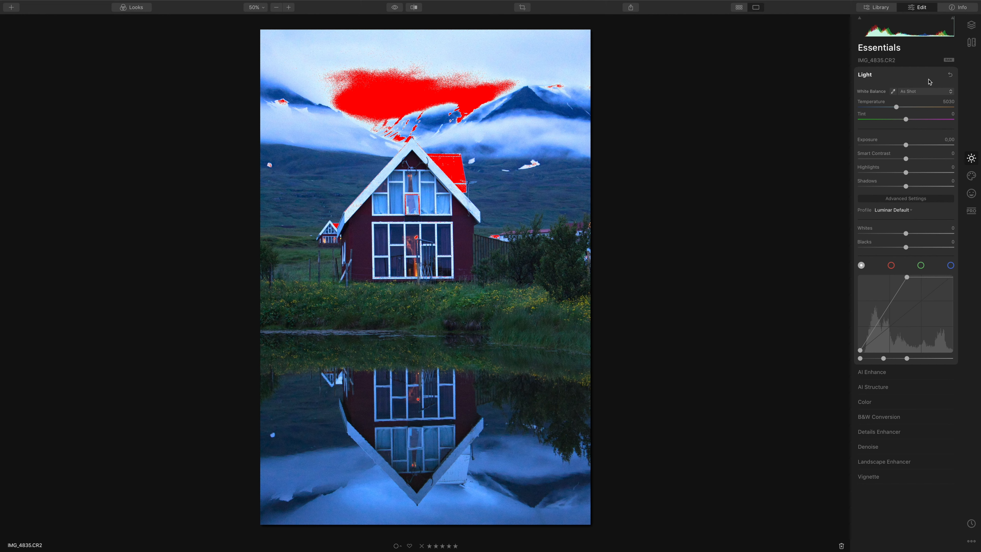
click(950, 75)
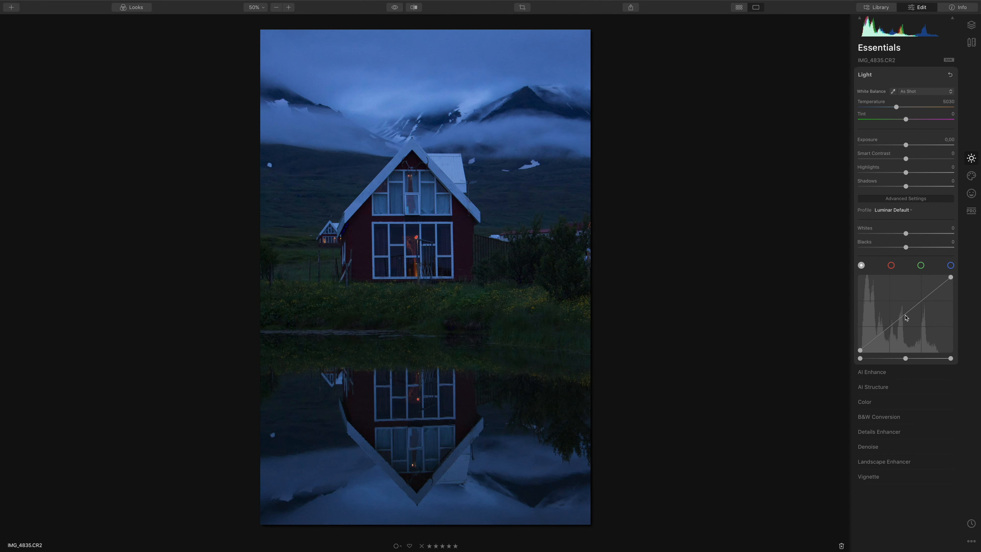
- Try raising the tone curve's midpoint slightly and activate the White Balance eyedropper
mouse_move(906, 316)
mouse_down()
mouse_move(893, 307)
mouse_move(914, 325)
mouse_move(908, 311)
mouse_up()
click(893, 92)
- In AI Enhance, try AI Accent at 100, return it to 0, and try out AI Sky Enhancer
click(903, 374)
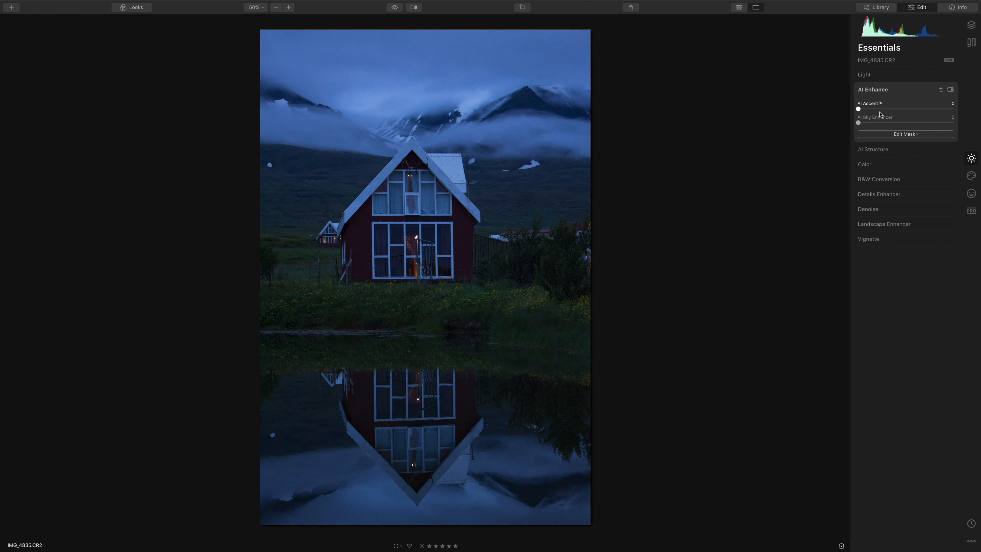
drag(884, 110, 954, 112)
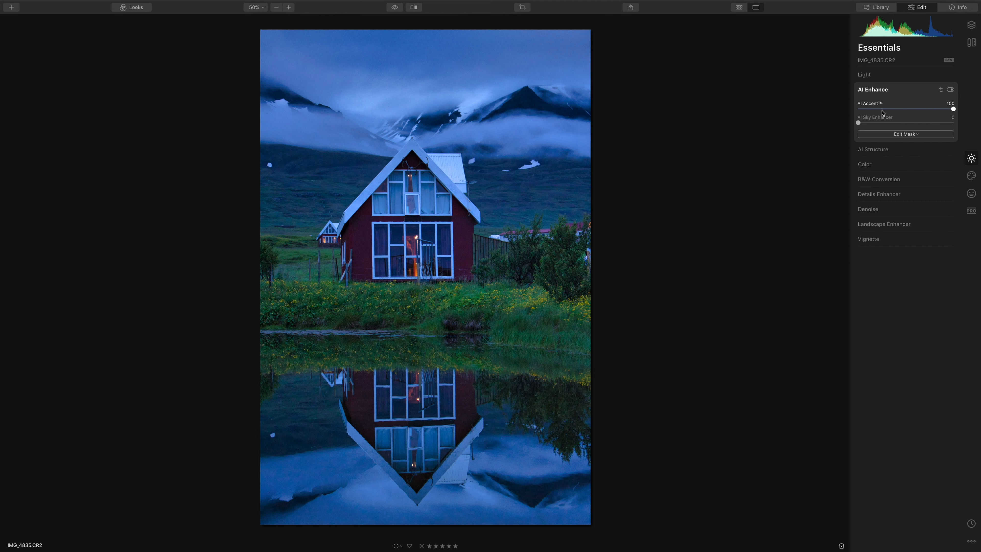
drag(953, 109, 849, 110)
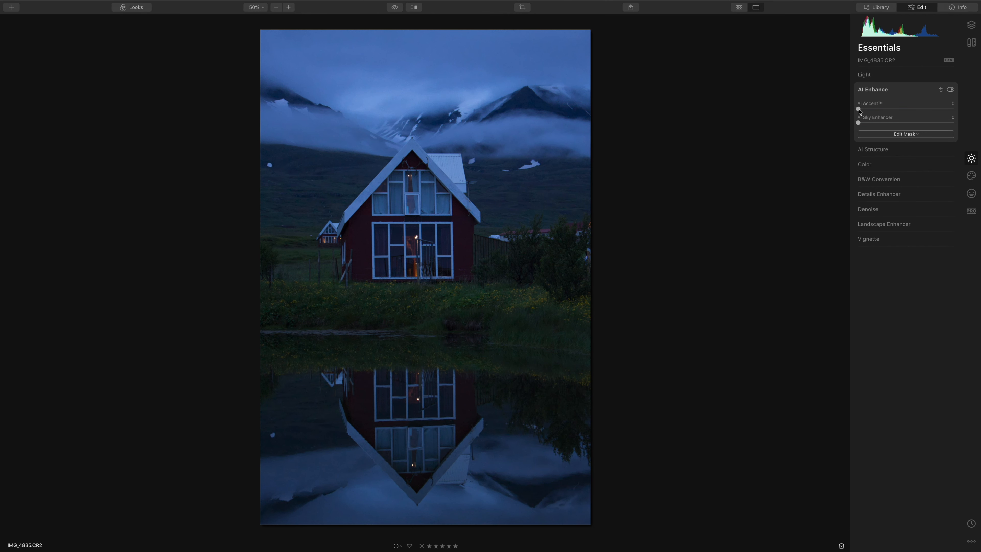
drag(857, 124, 838, 144)
- Try strengthening the AI Structure Amount up to 100 and return it to 0
click(908, 149)
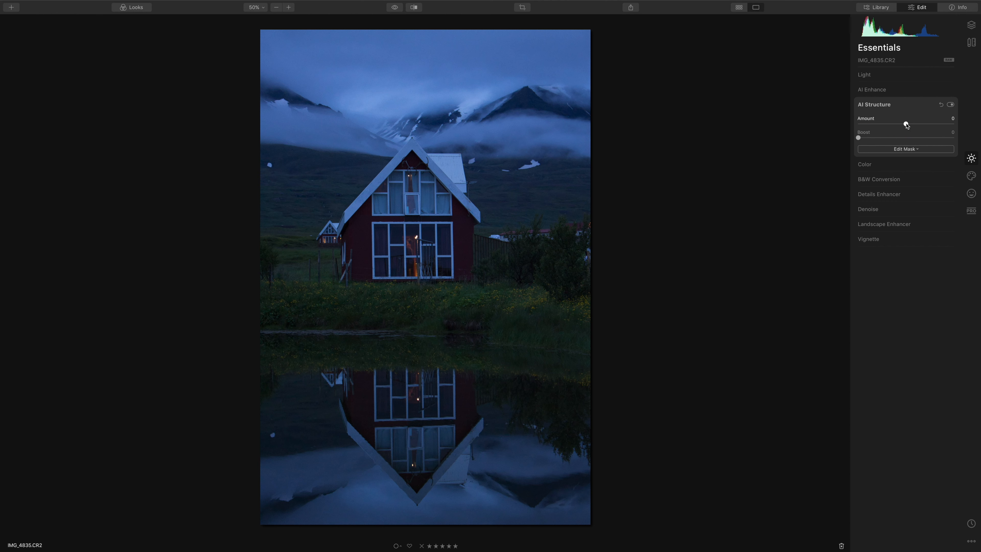
drag(906, 124, 938, 130)
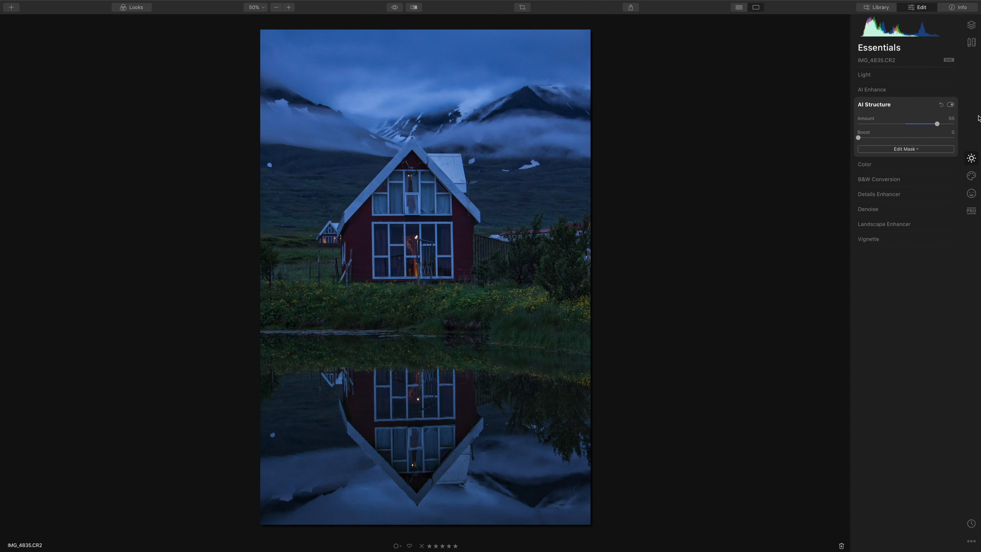
drag(936, 124, 960, 123)
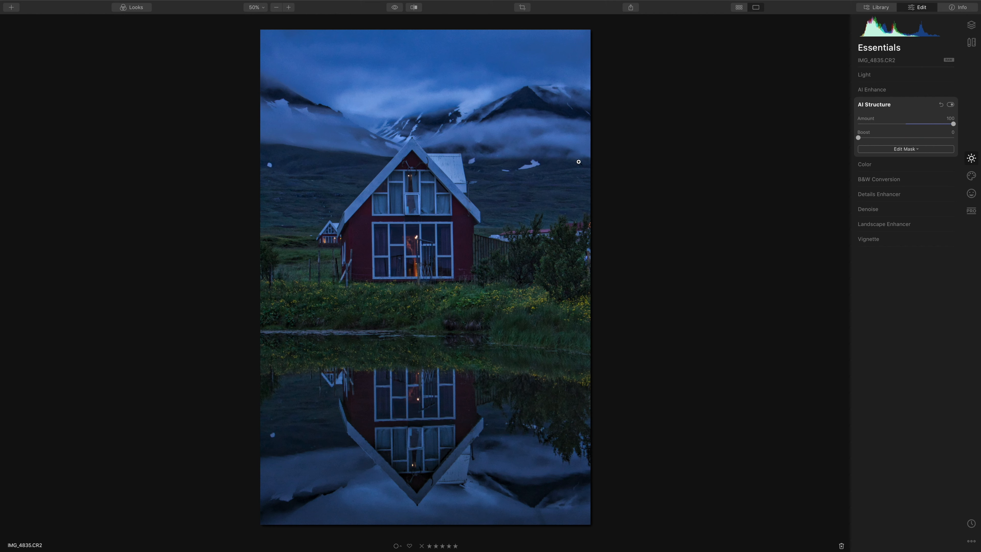
click(922, 125)
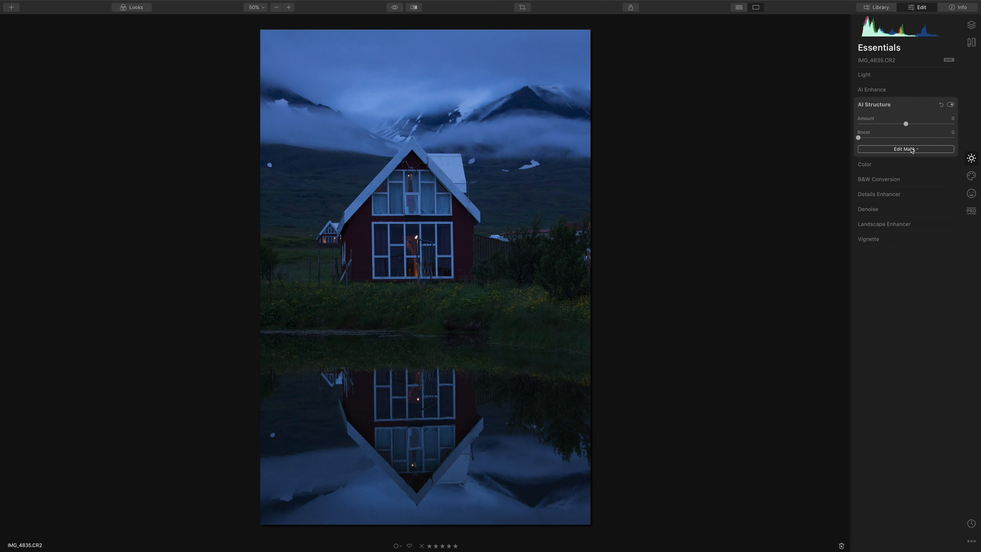
- Create a brush mask for AI Structure and paint it over the house's roof and windows with the mask overlay shown
click(909, 150)
click(907, 161)
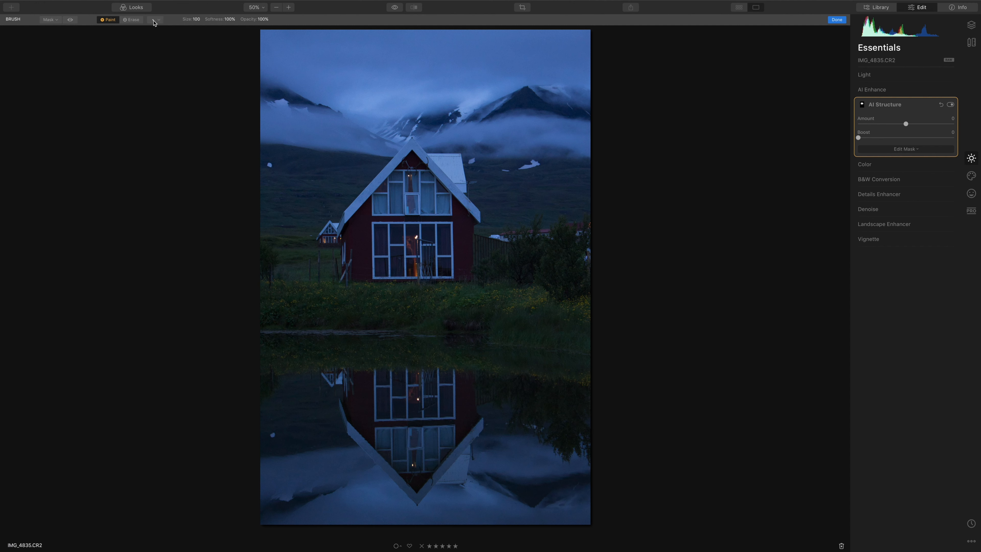
click(154, 19)
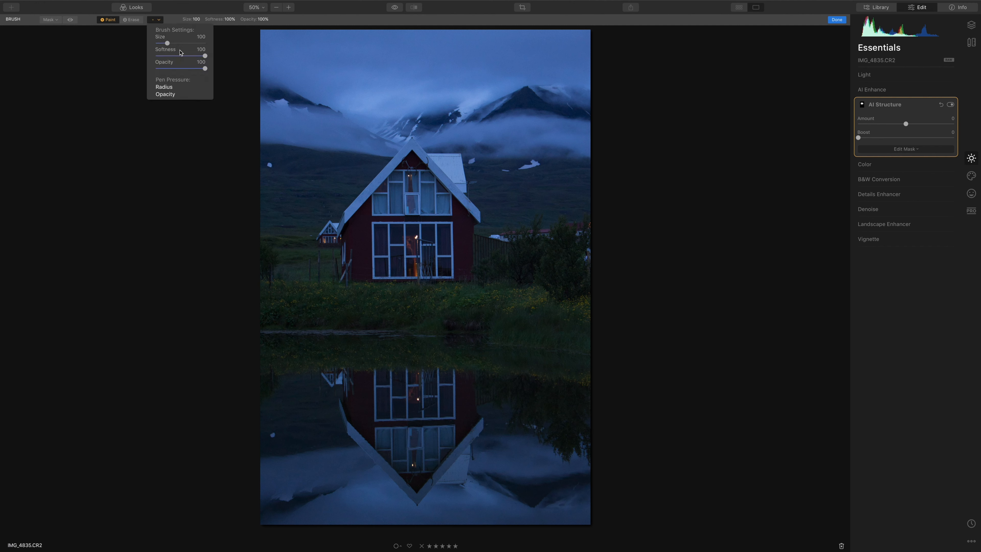
click(72, 22)
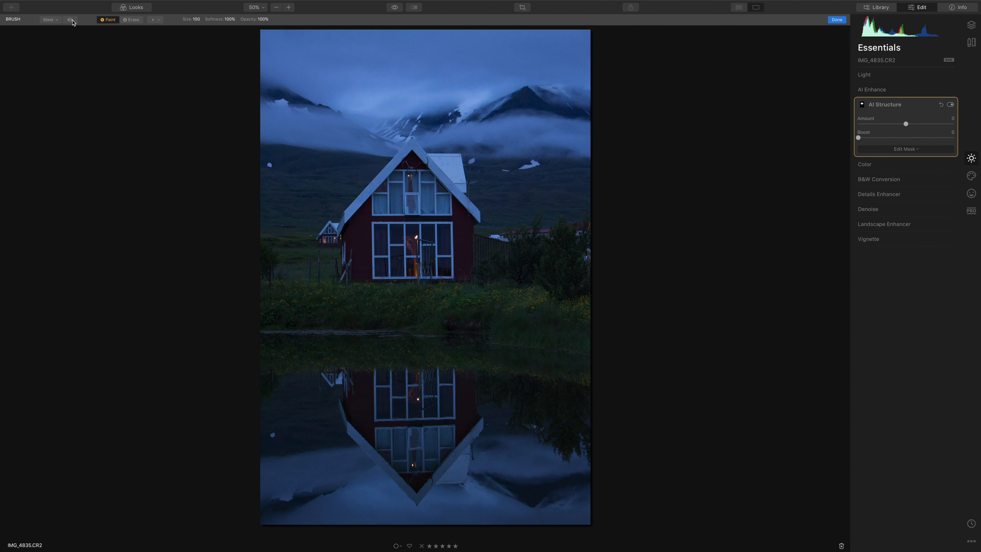
click(70, 20)
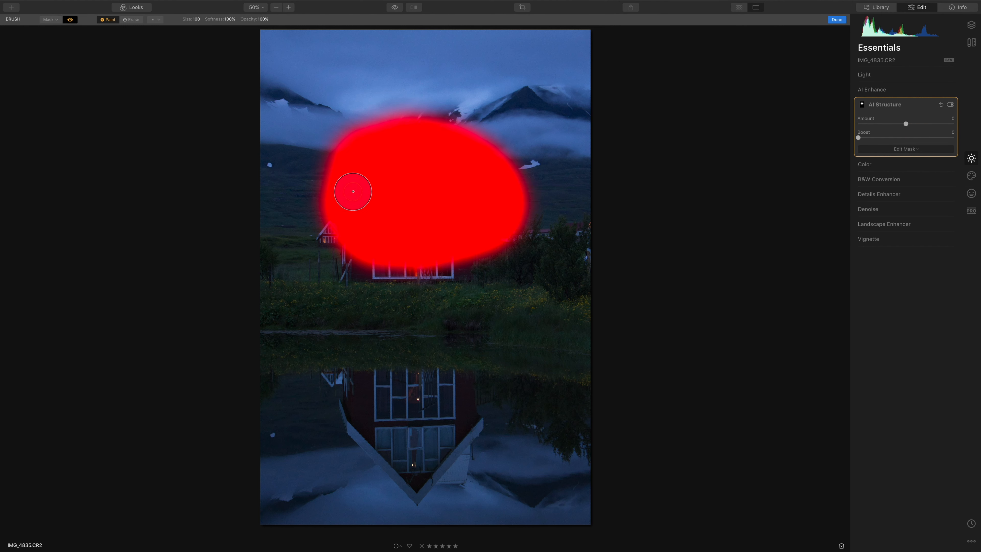
- Check the mask options, hide the mask overlay and finish editing the AI Structure mask
click(56, 21)
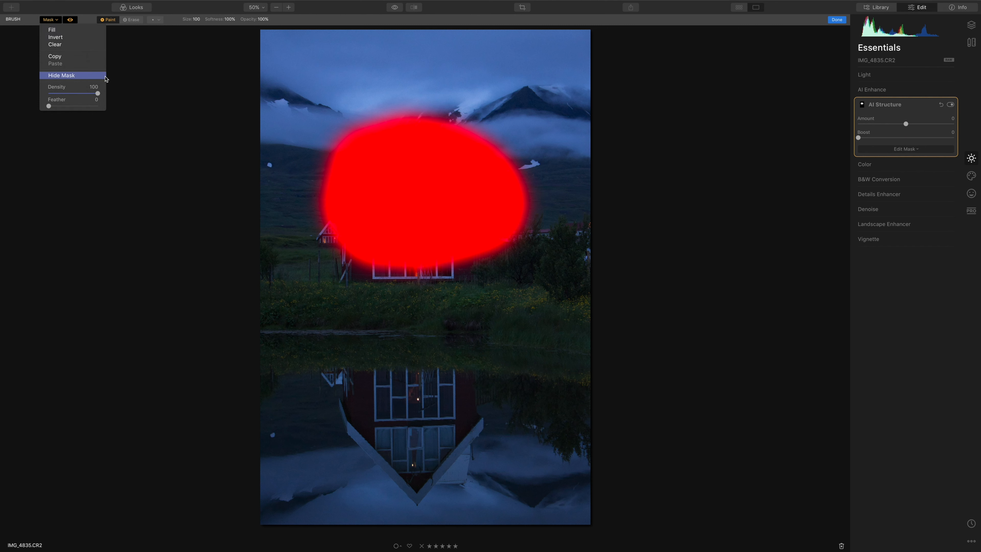
click(70, 19)
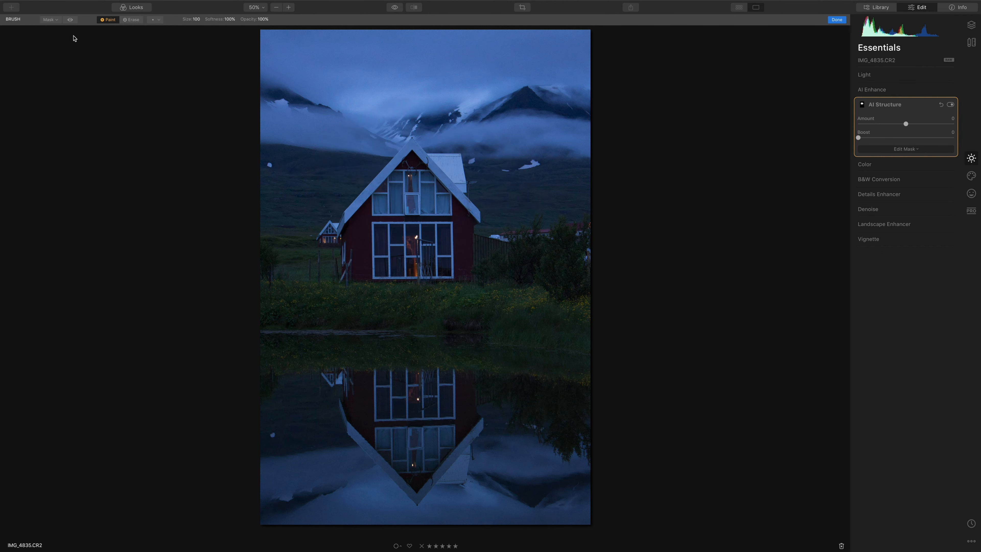
click(837, 20)
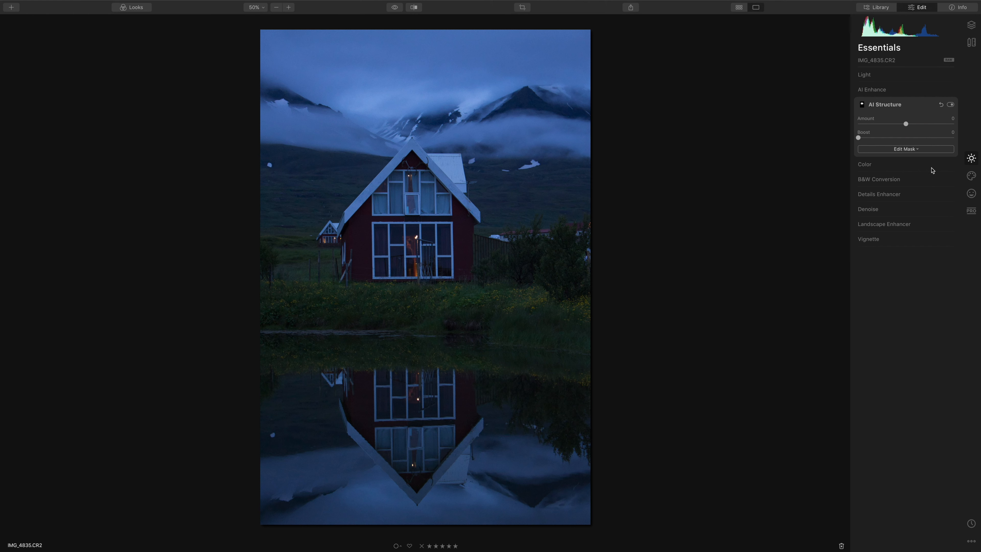
- In Color, try the blues at Hue -100 and Saturation 100 with a higher Luminance
click(888, 164)
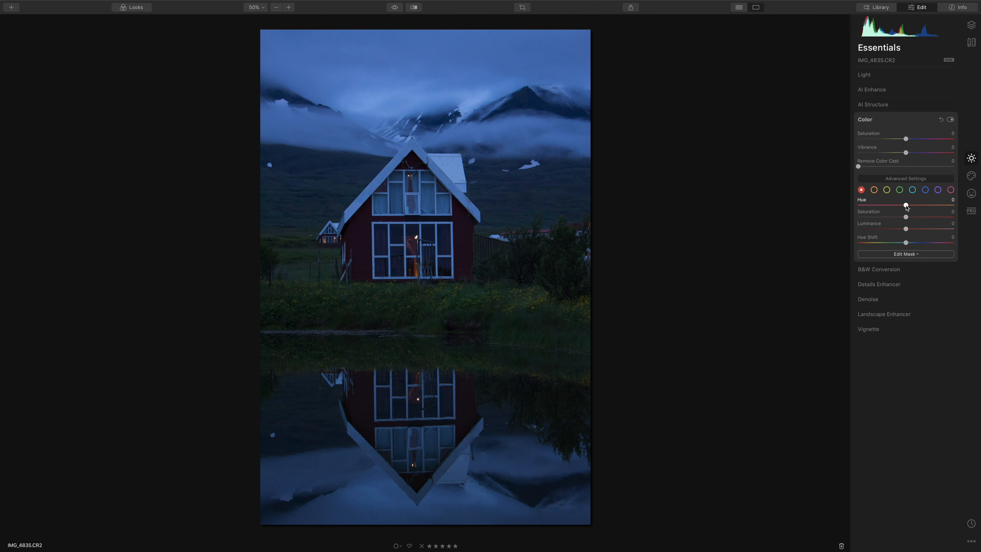
mouse_move(906, 207)
mouse_down()
mouse_move(969, 208)
mouse_move(907, 214)
mouse_up()
click(924, 192)
drag(906, 205, 841, 208)
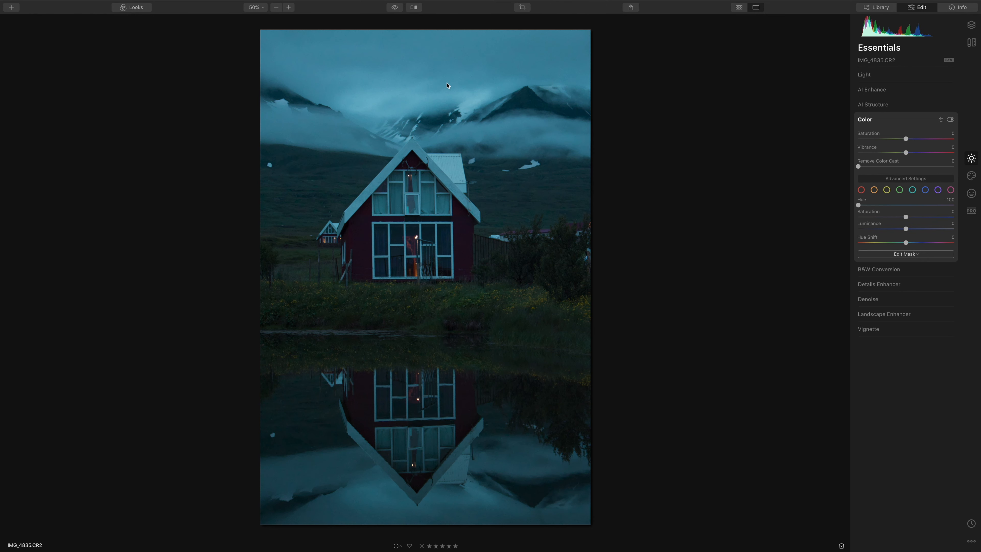
drag(906, 217, 978, 222)
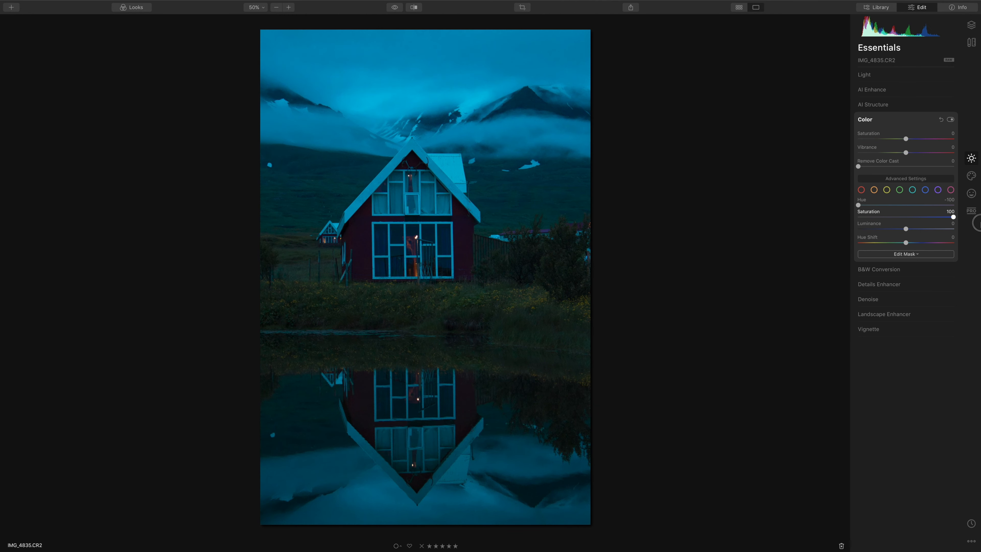
drag(905, 231, 925, 229)
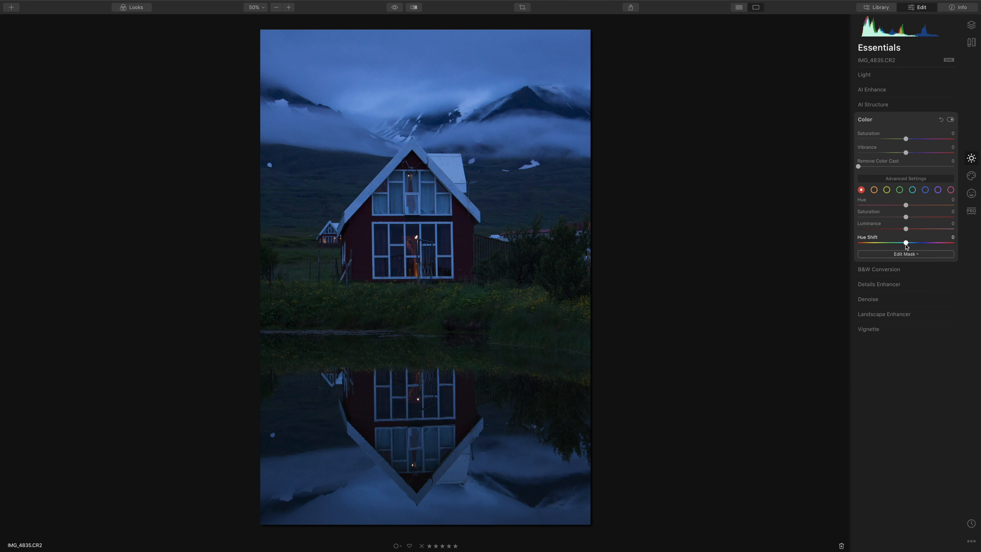
- Try an overall Hue Shift of 60 in Color and reset it to 0
drag(906, 245, 923, 246)
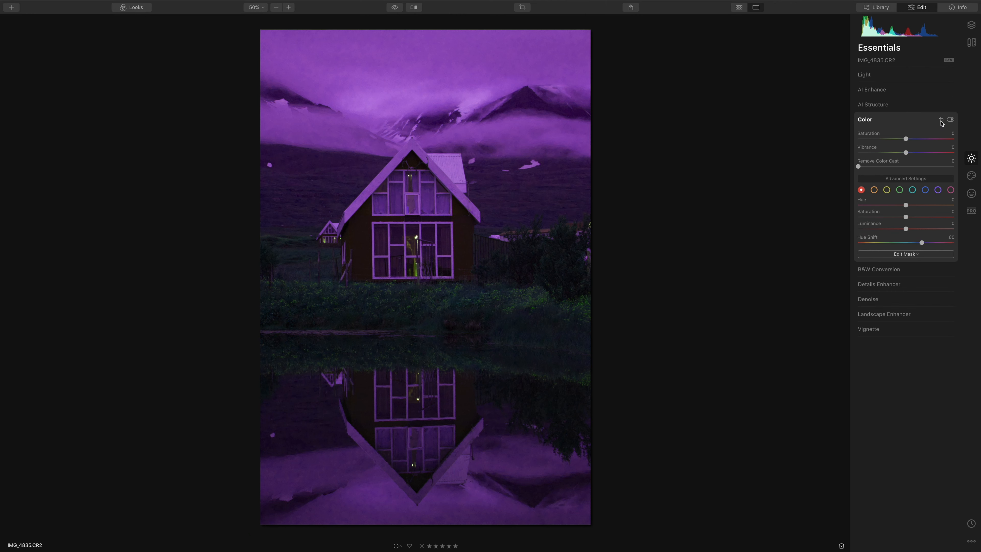
double_click(911, 245)
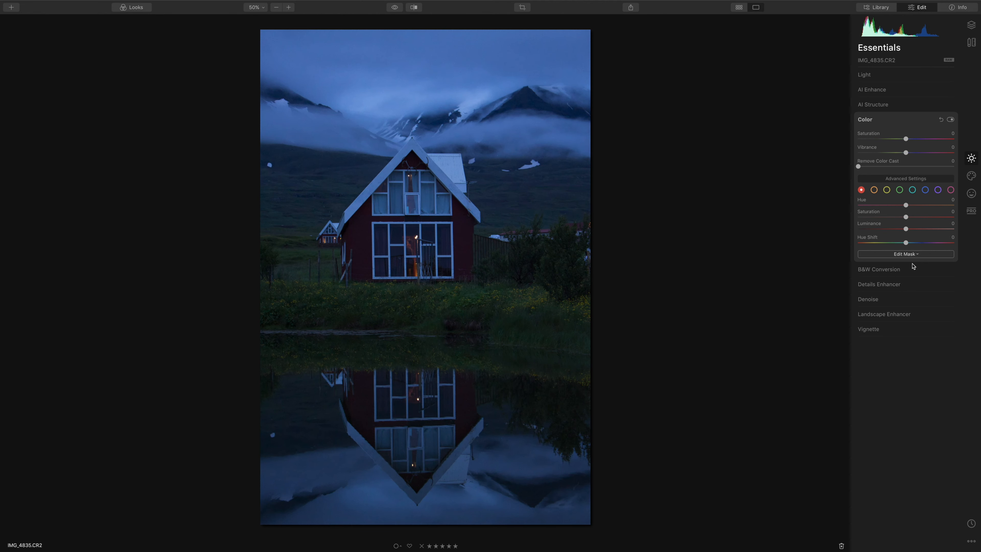
- Try converting the photo to black and white with adjusted Red luminance and saturation, and undo the conversion
click(884, 271)
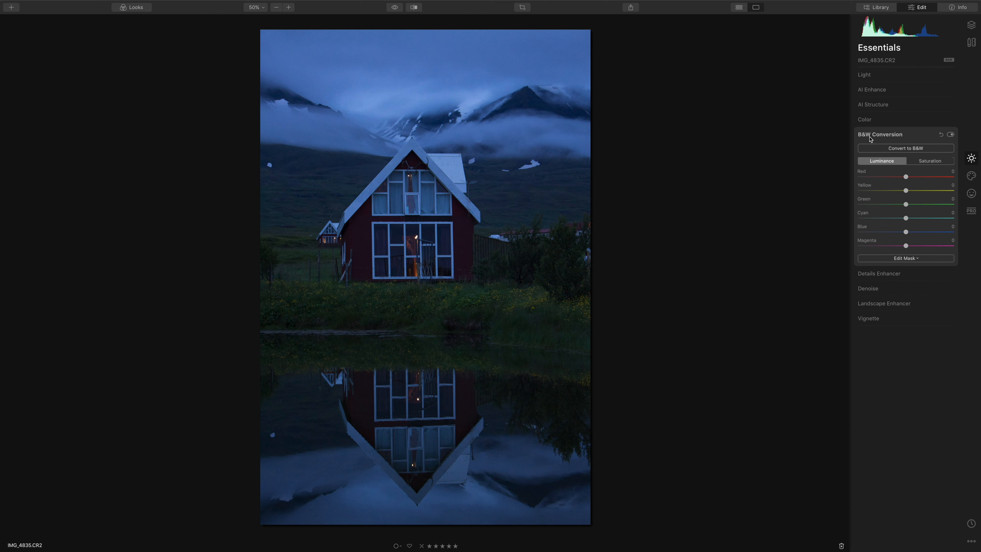
click(906, 148)
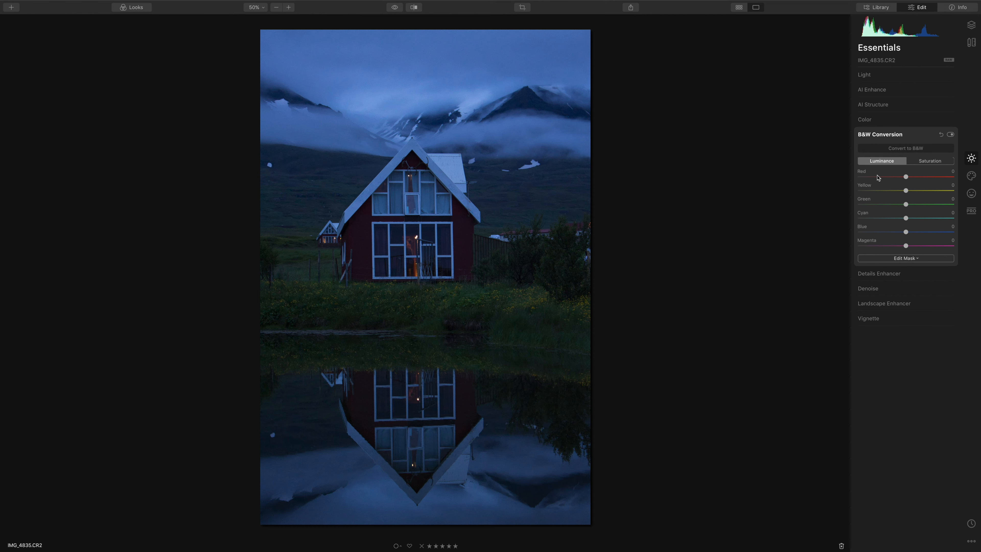
drag(906, 178, 886, 178)
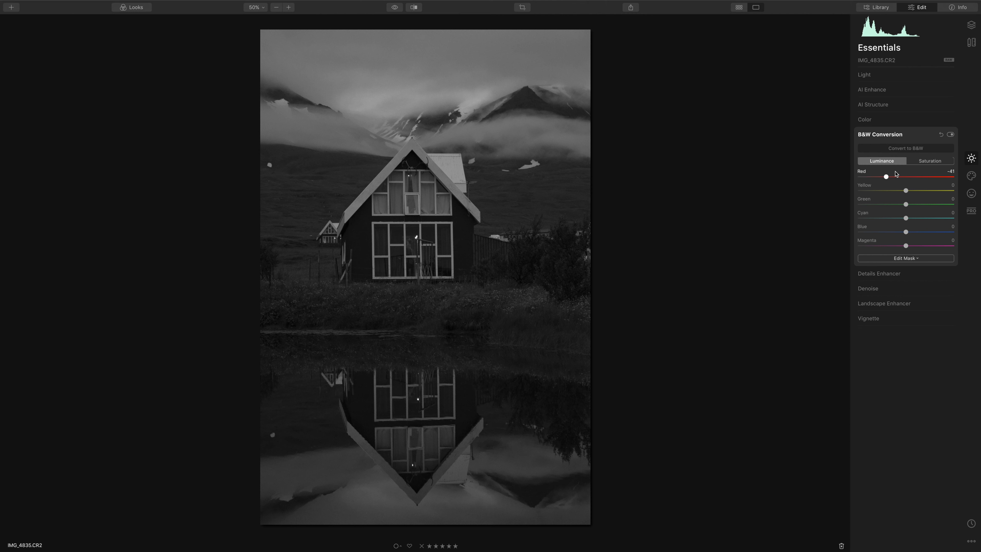
drag(887, 177, 910, 177)
click(923, 163)
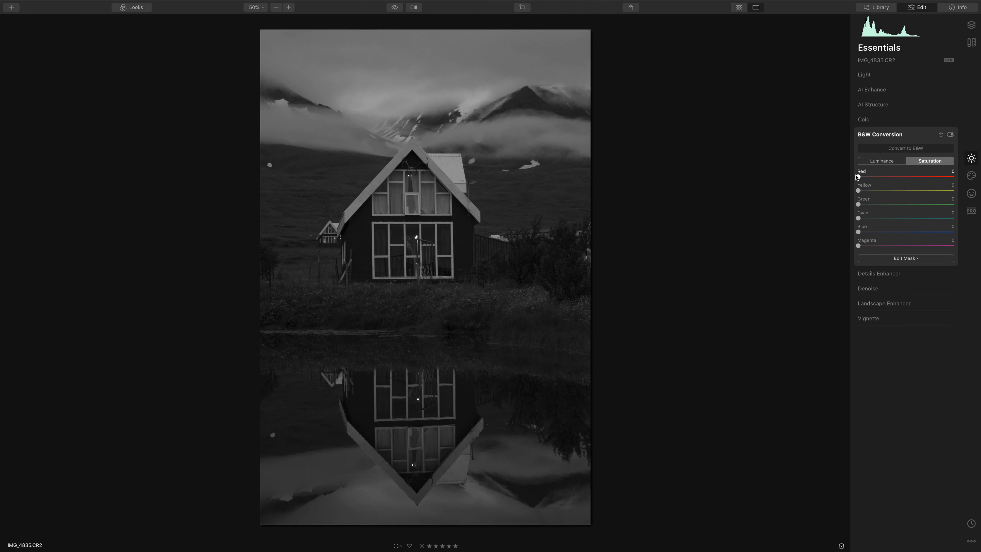
drag(858, 177, 978, 176)
key(super+z)
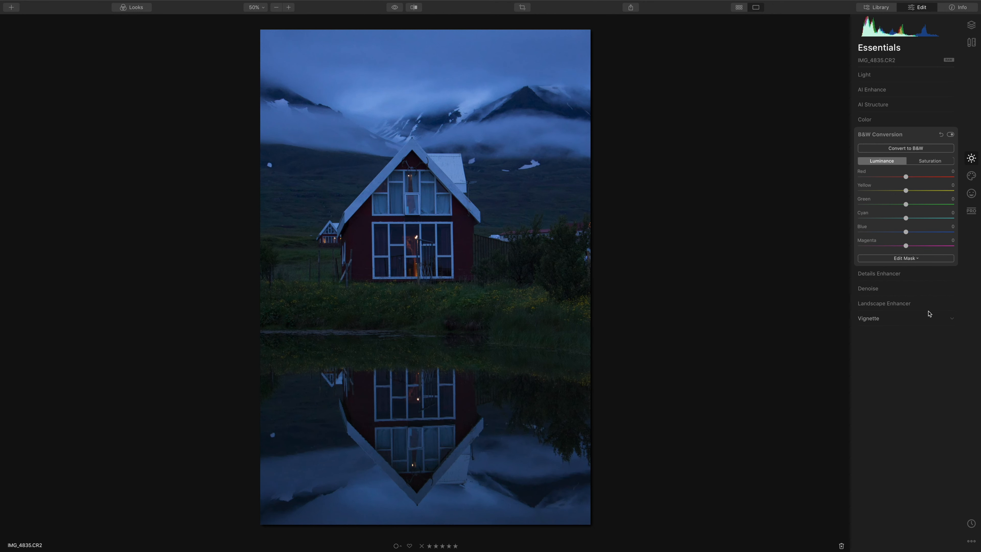
- In Details Enhancer, try out the Sharpen and Large Details adjustments and return both to 0
click(899, 274)
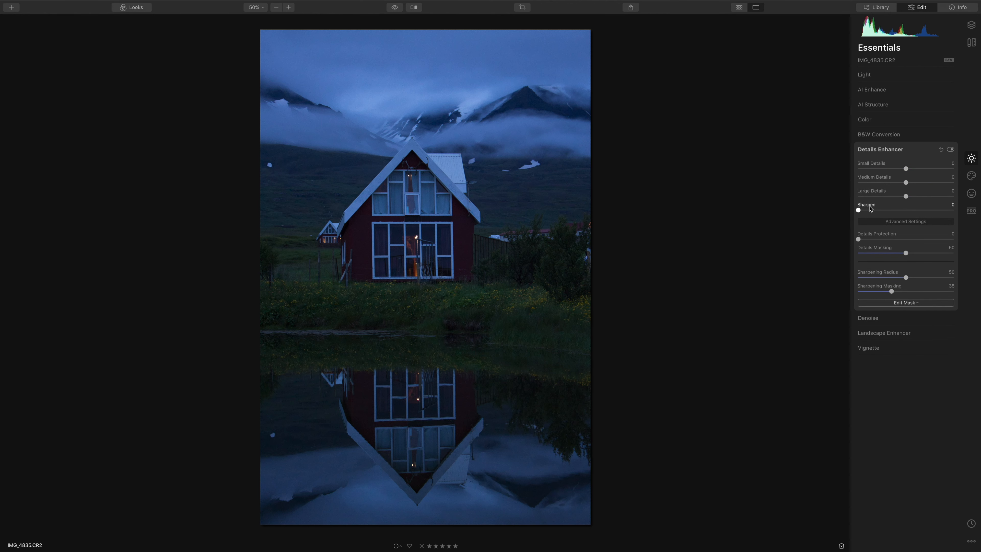
mouse_move(857, 210)
mouse_down()
mouse_move(952, 208)
mouse_move(844, 211)
mouse_up()
mouse_move(905, 199)
mouse_down()
mouse_move(924, 202)
mouse_move(895, 204)
mouse_move(923, 204)
mouse_move(906, 197)
mouse_up()
click(887, 318)
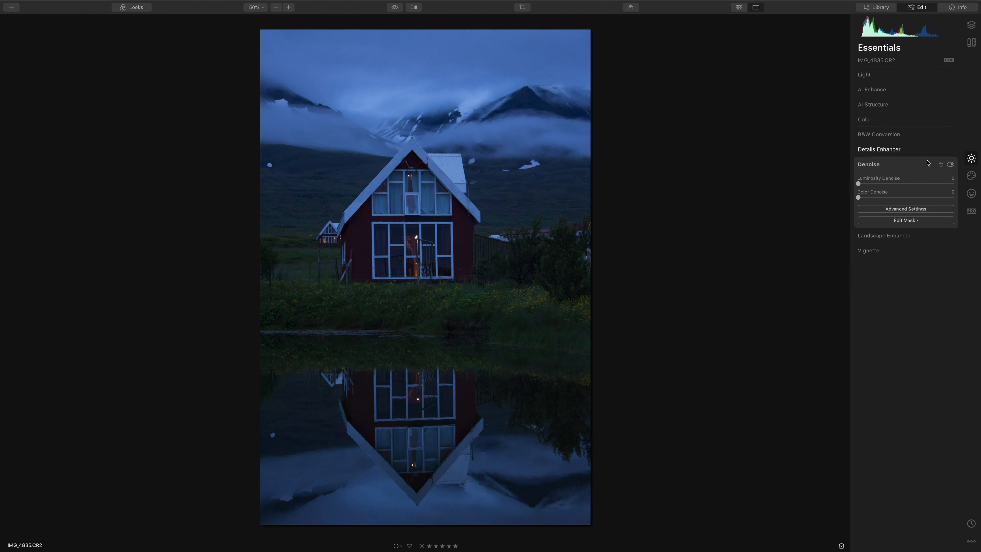
click(888, 149)
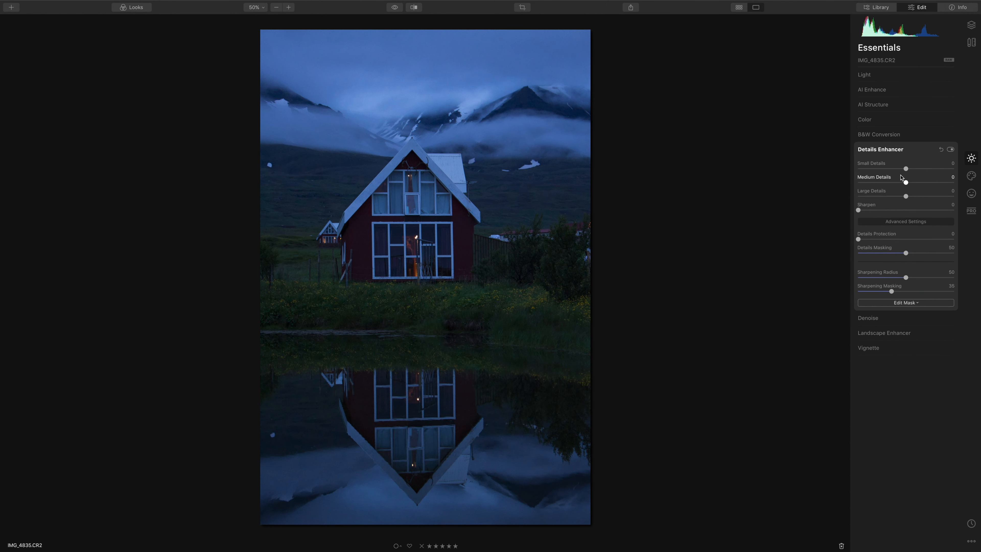
click(881, 318)
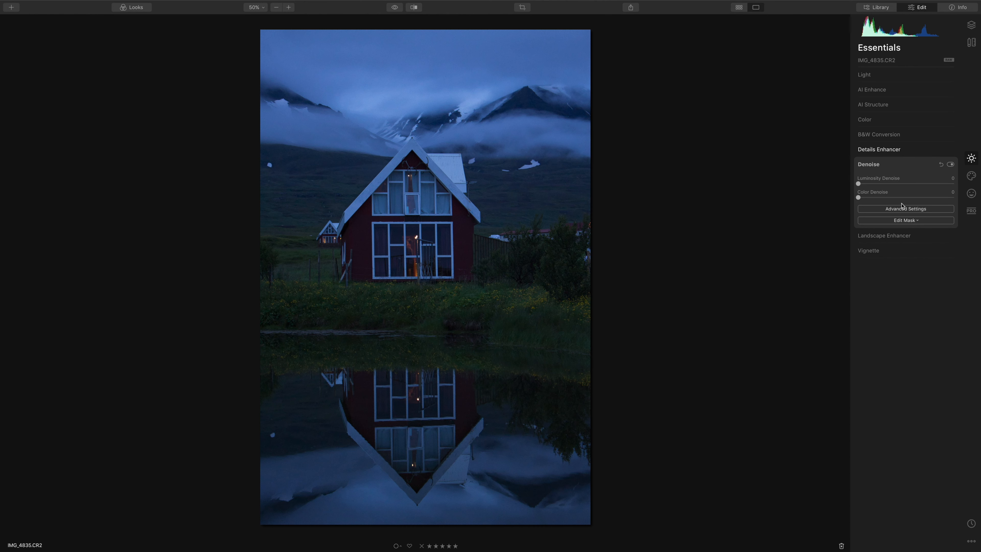
click(910, 154)
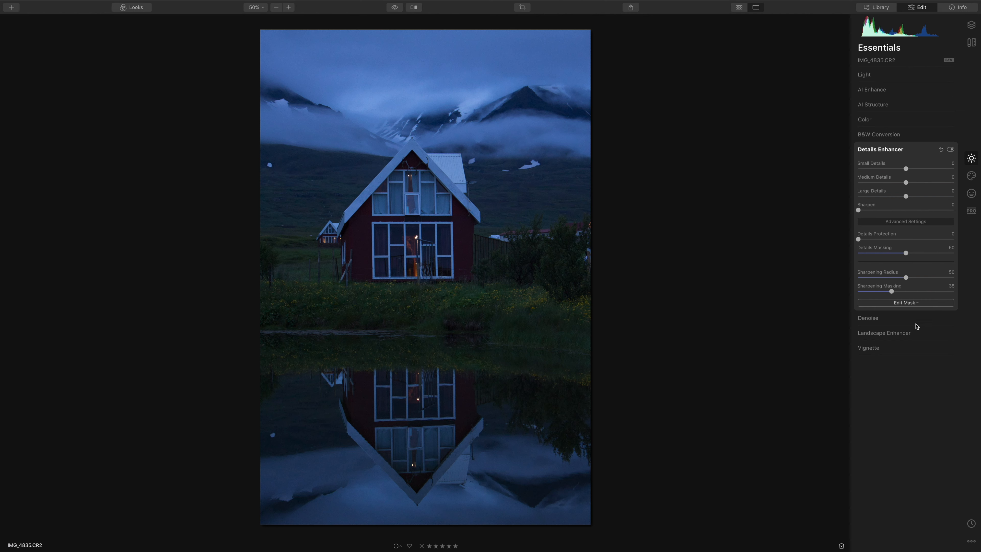
- In Landscape Enhancer, try Dehaze 31, Golden Hour 68 and Foliage Enhancer 63, and reset the tool
click(896, 333)
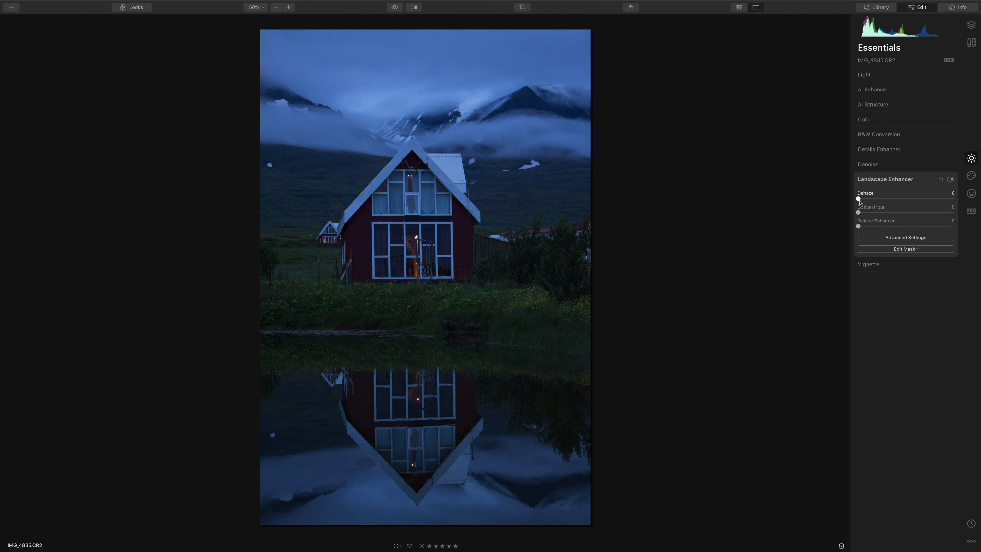
drag(858, 198, 926, 217)
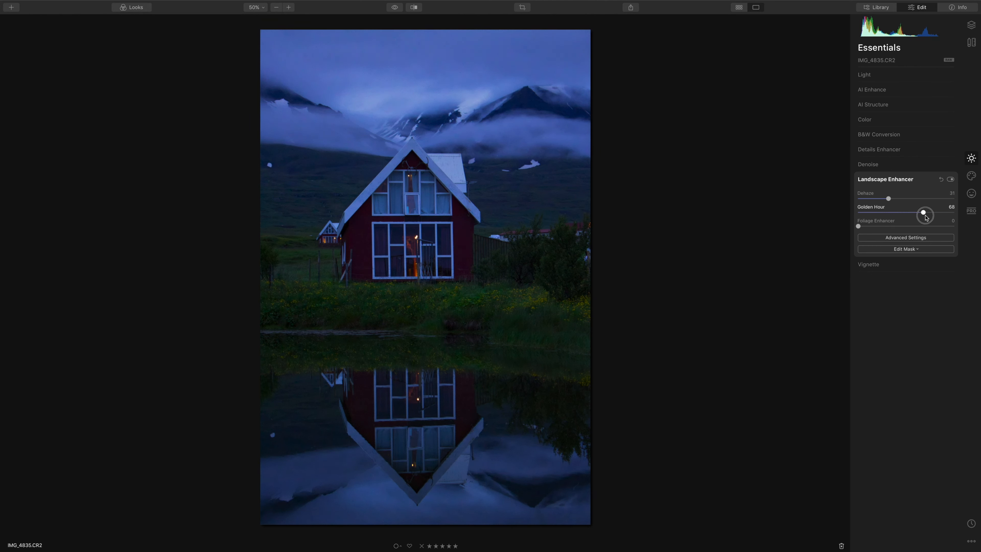
drag(925, 217, 926, 218)
drag(858, 227, 921, 237)
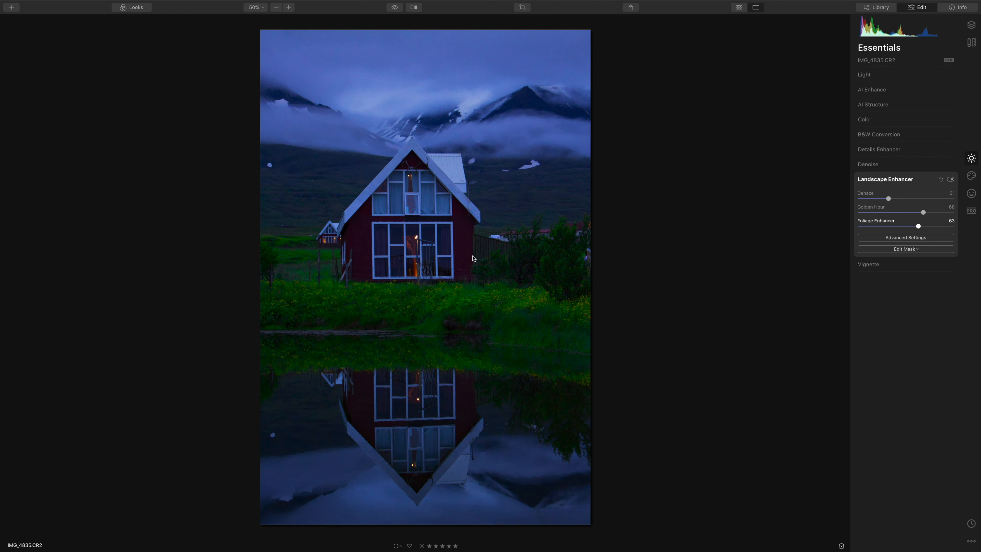
scroll(432, 236, down, 1)
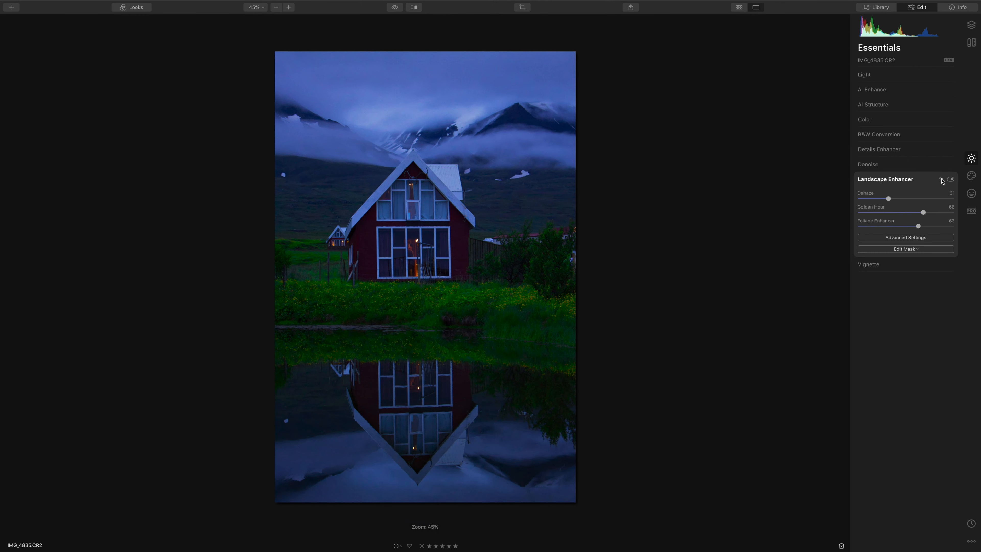
click(940, 181)
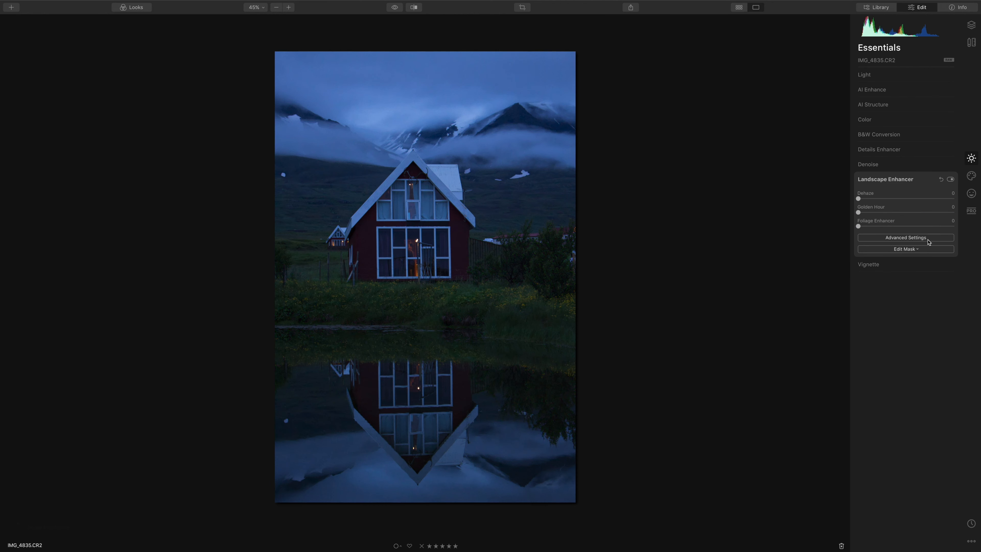
- Try out the Vignette Amount, return it to 0, and show the tool's advanced settings
click(890, 272)
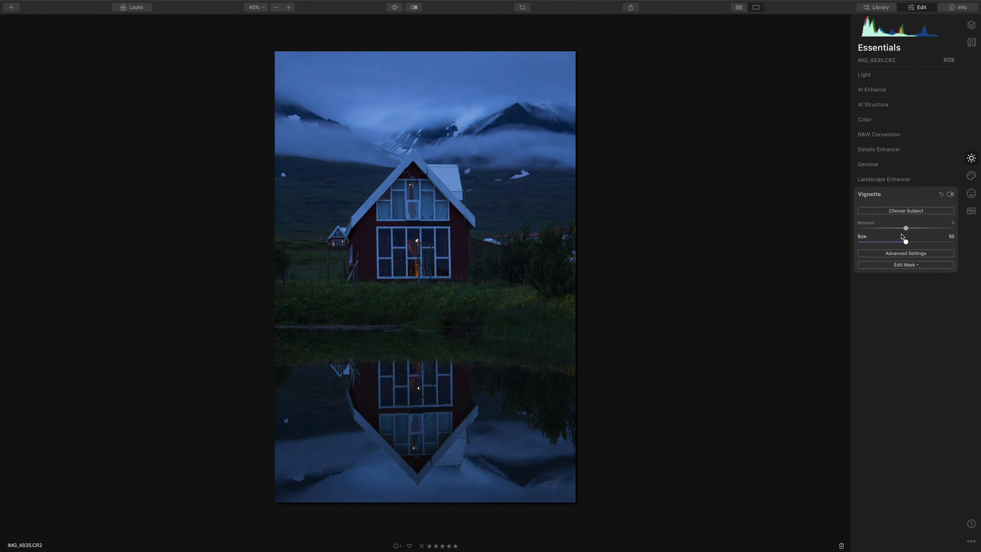
mouse_move(905, 228)
mouse_down()
mouse_move(849, 232)
mouse_move(942, 231)
mouse_move(908, 232)
mouse_up()
click(917, 253)
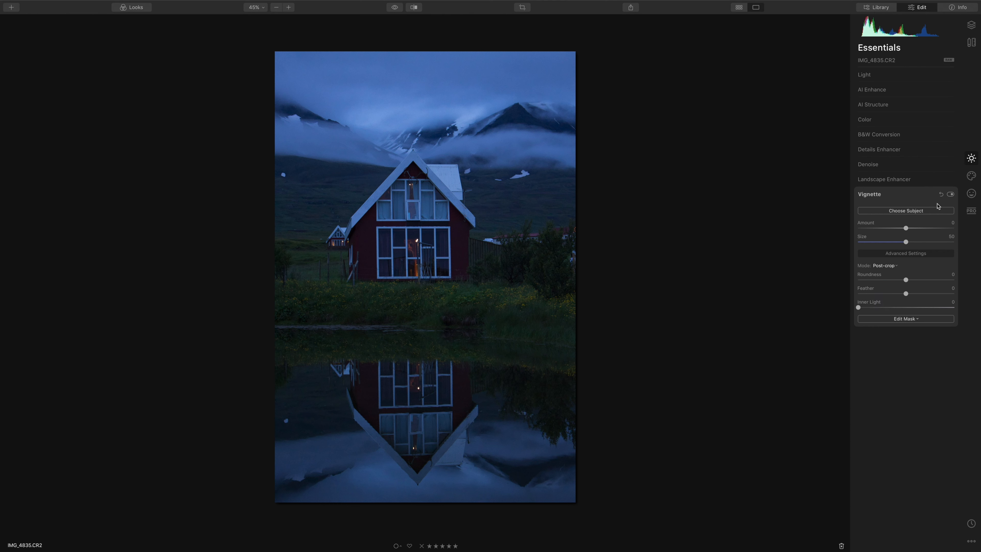
- From the Creative tools, try replacing the sky with Dramatic Sky 1 in AI Sky Replacement and clear the sky selection
click(972, 175)
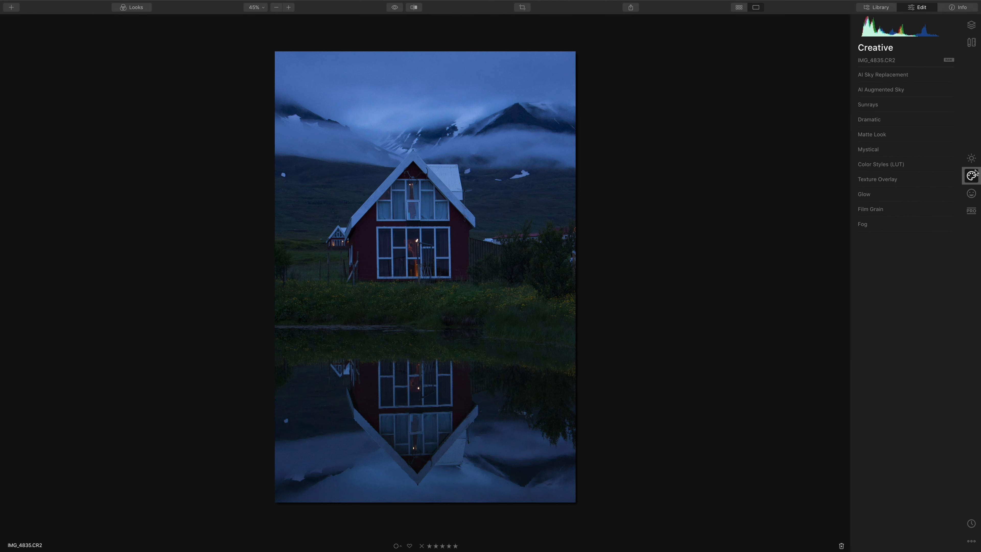
click(894, 76)
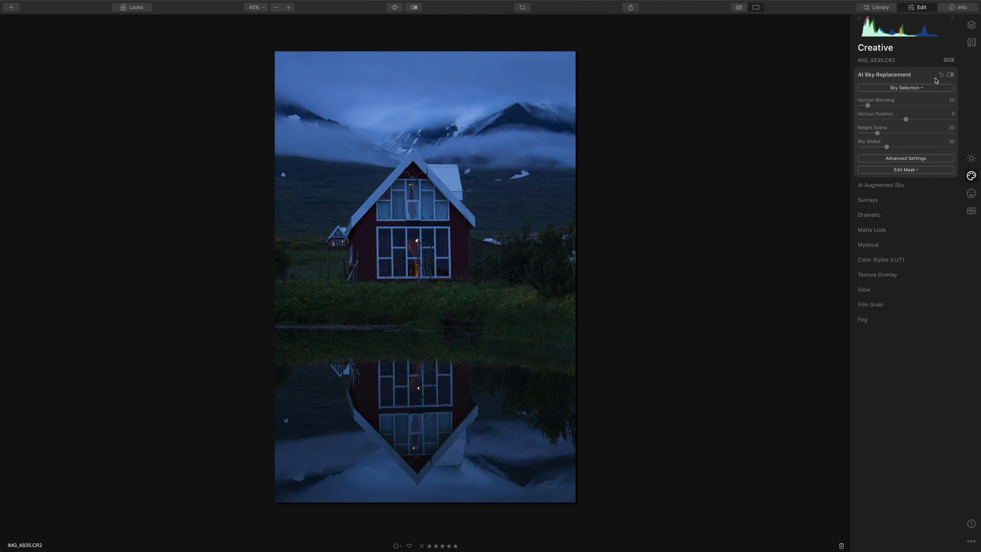
click(921, 88)
click(878, 188)
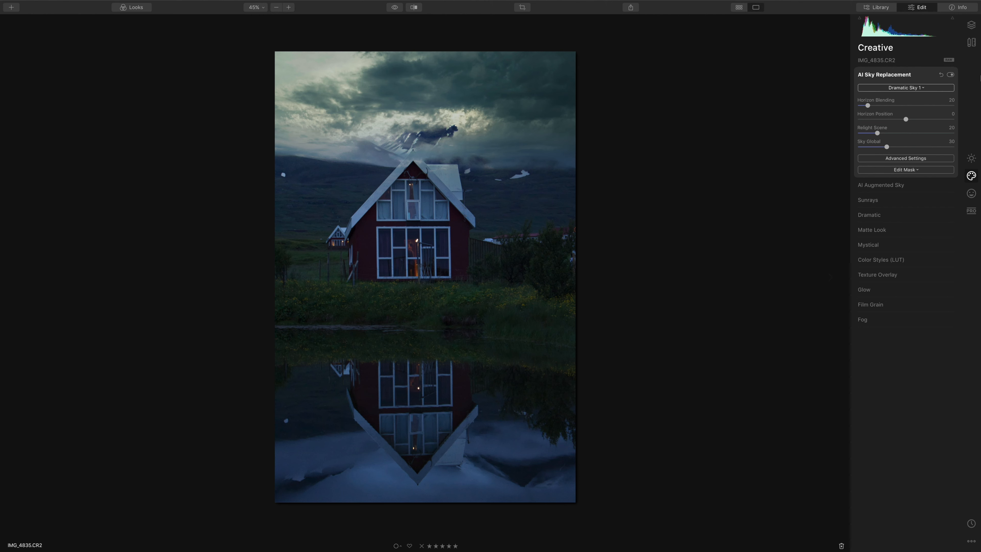
click(909, 88)
click(900, 111)
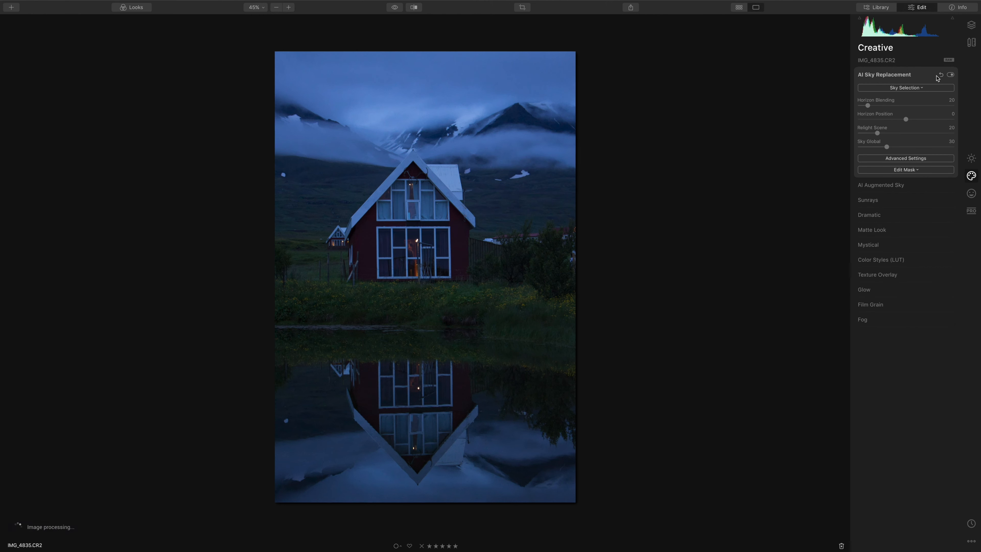
- In AI Augmented Sky, try adding Birds 3 and Fireworks 3 to the sky and clear the object selection
click(888, 184)
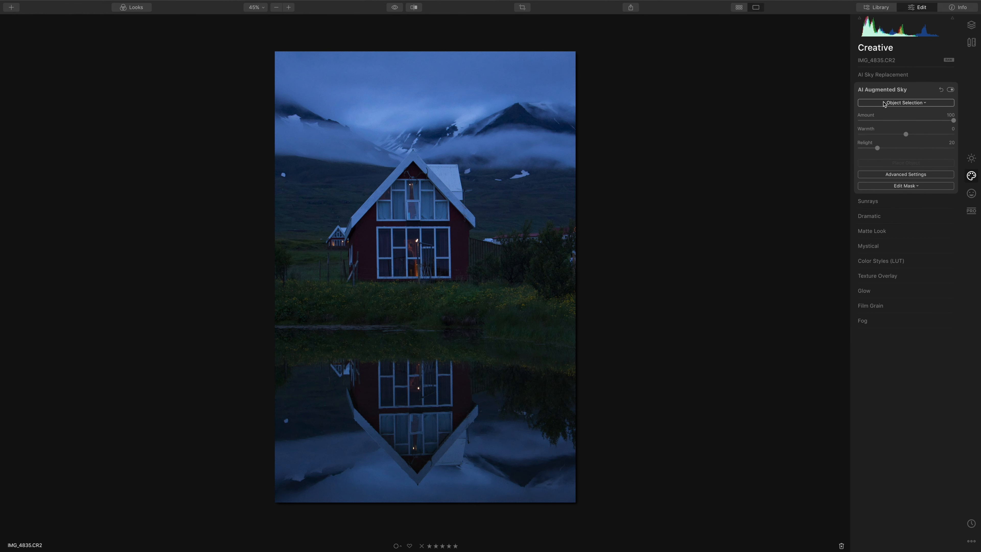
click(894, 104)
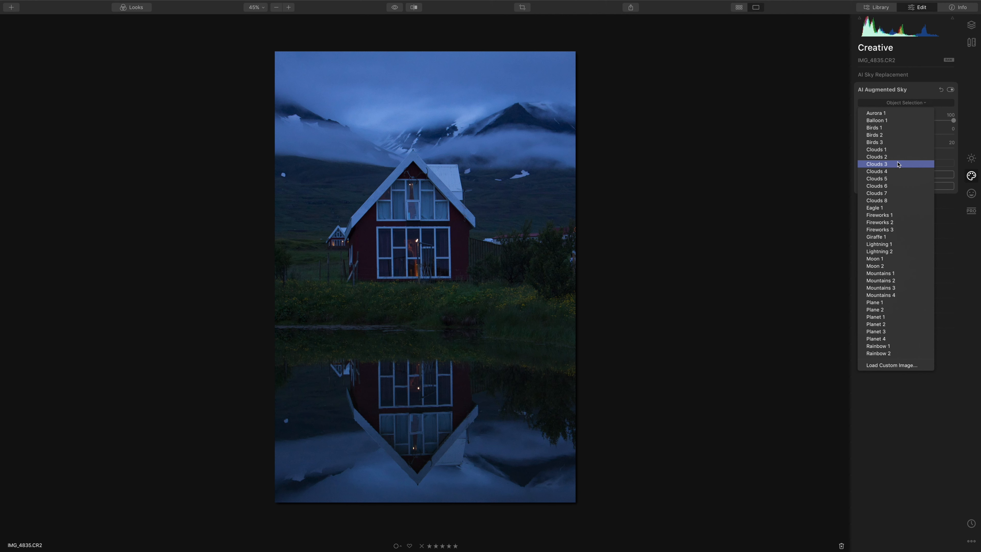
click(897, 142)
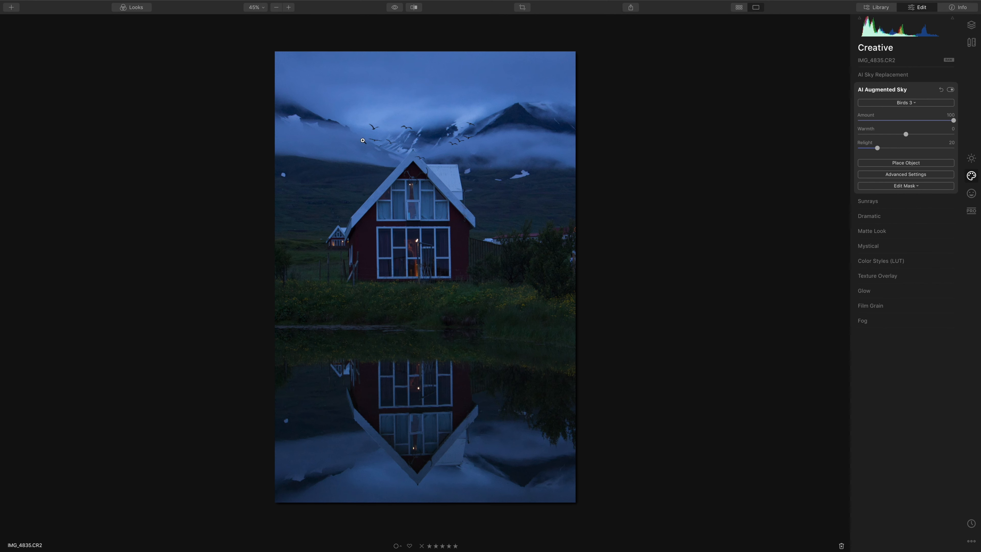
click(921, 102)
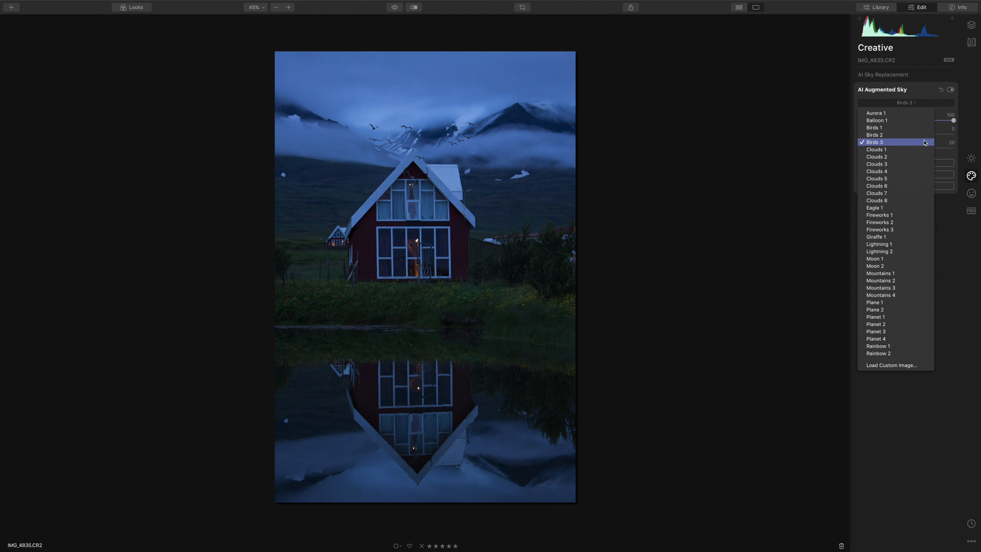
click(895, 229)
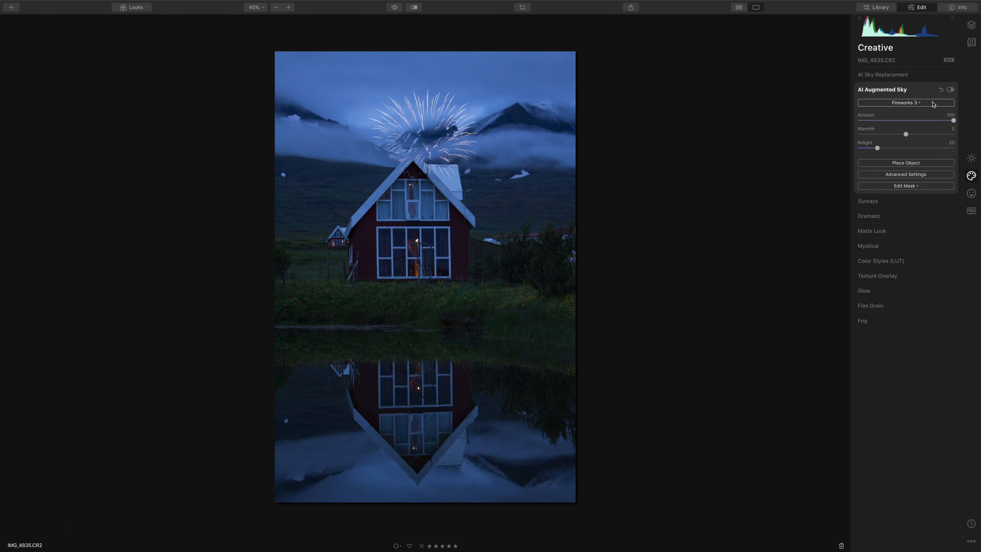
click(932, 104)
click(901, 234)
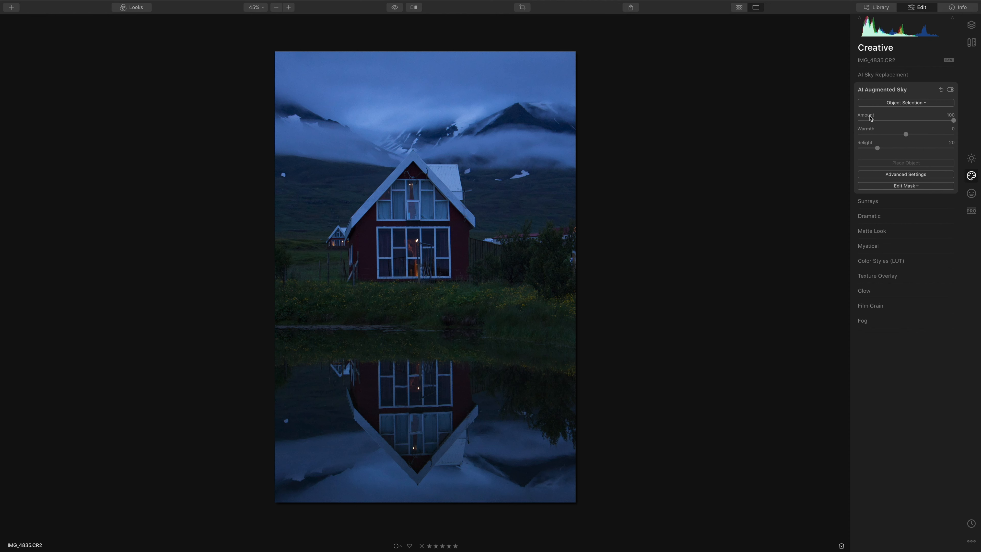
- Try Sunrays with the sun center just outside the photo's right edge and Amount 56, and reset the effect
click(888, 201)
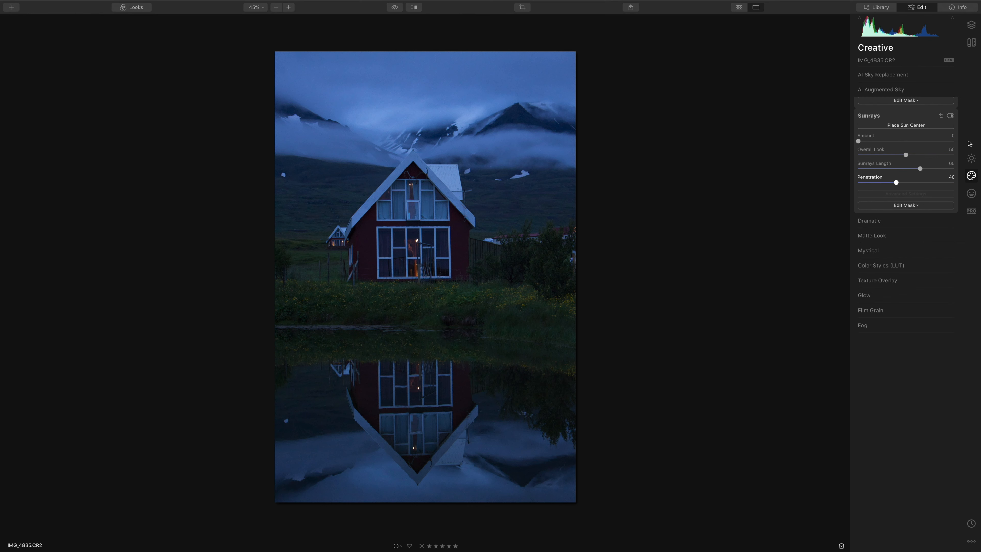
click(924, 120)
drag(359, 128, 539, 72)
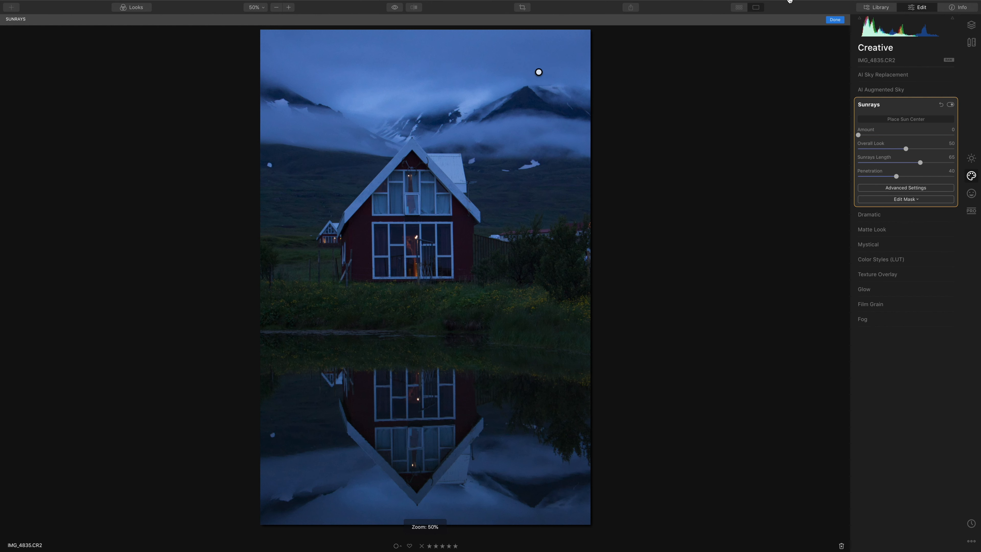
mouse_move(539, 72)
mouse_down()
mouse_move(609, 131)
mouse_move(617, 101)
mouse_move(640, 94)
mouse_up()
click(837, 20)
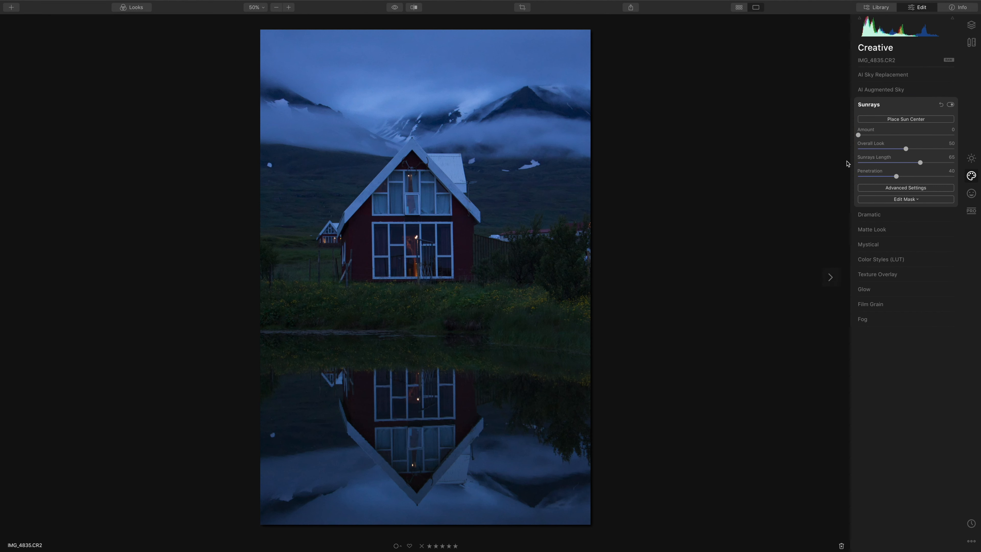
drag(863, 136, 912, 135)
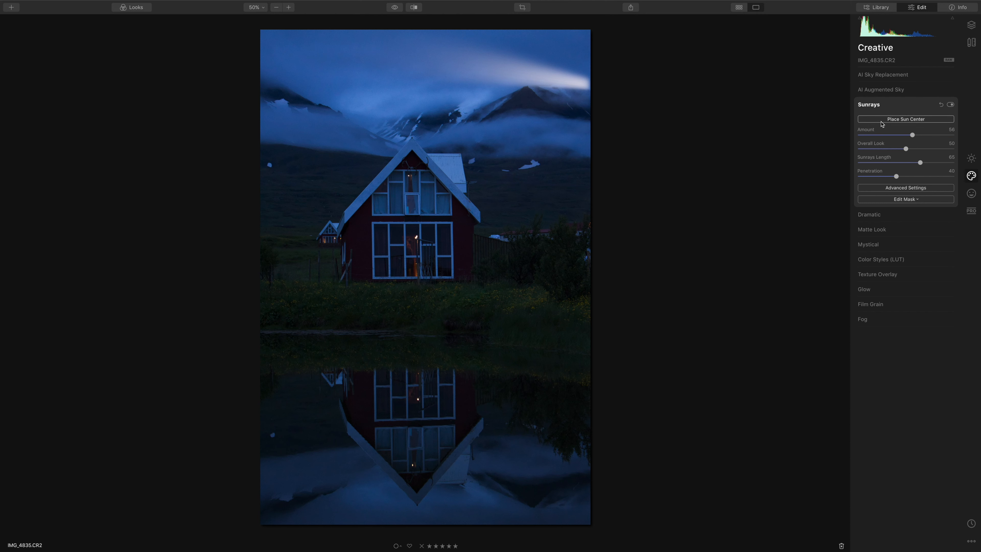
click(882, 121)
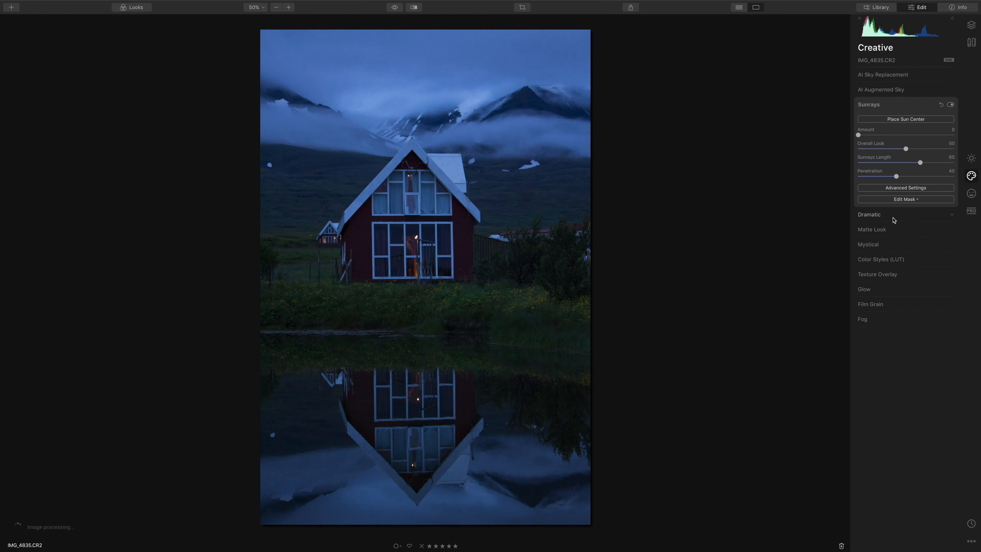
- Try out the Dramatic effect's Amount, return it to 0, and open the Matte Look settings
click(892, 217)
drag(859, 138, 782, 149)
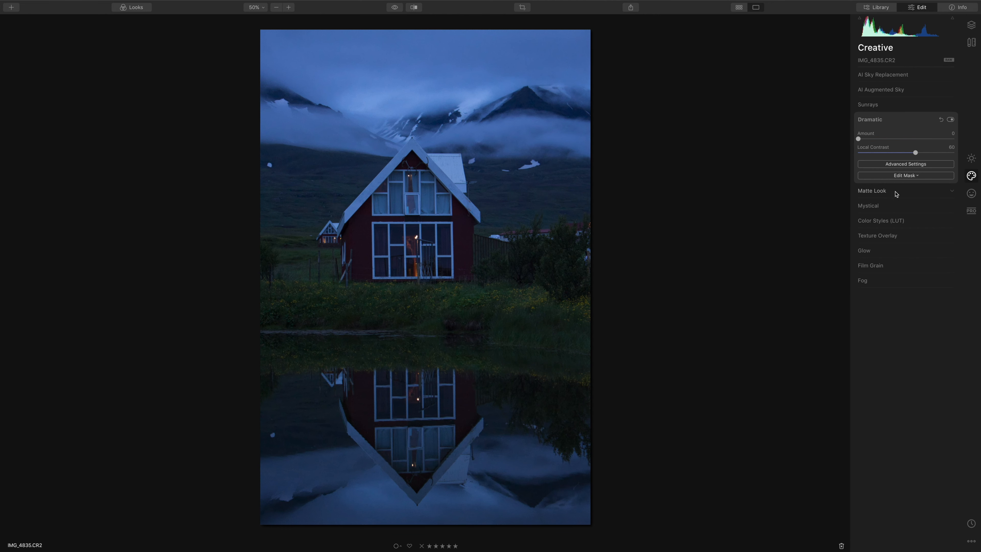
click(896, 194)
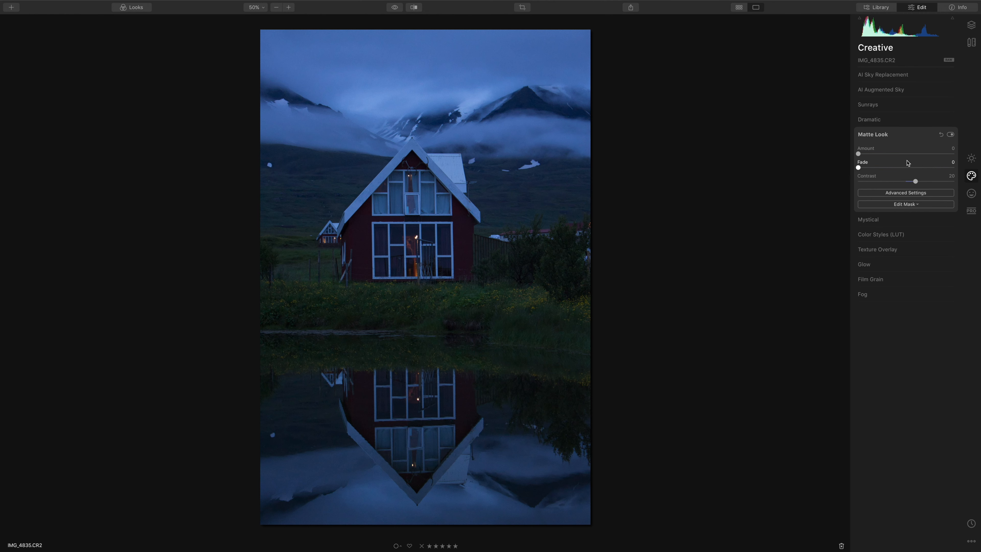
click(971, 158)
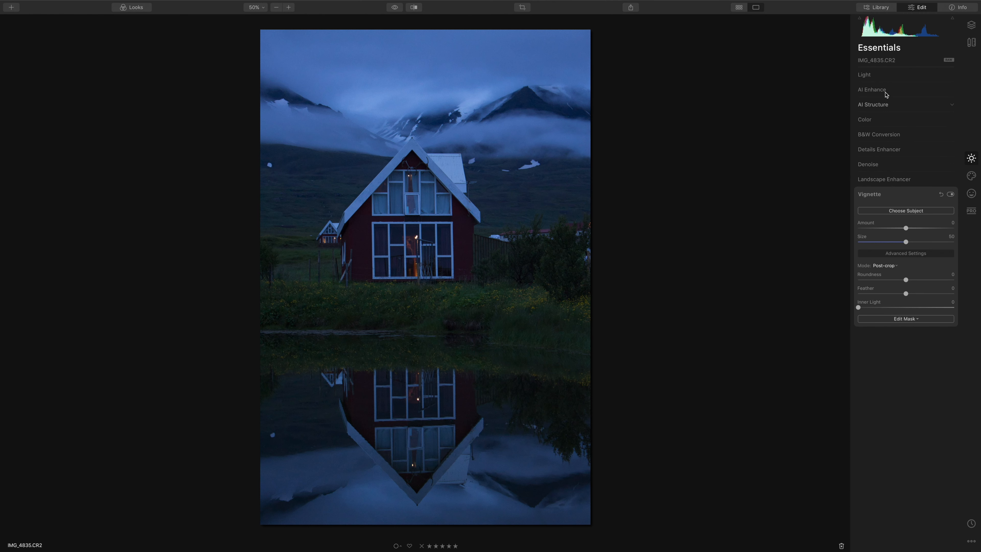
click(882, 74)
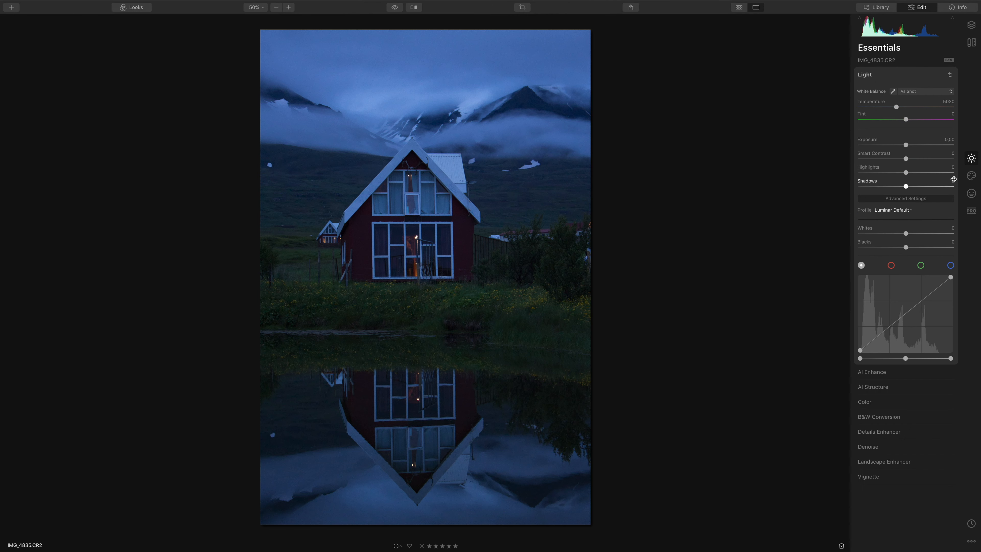
click(971, 175)
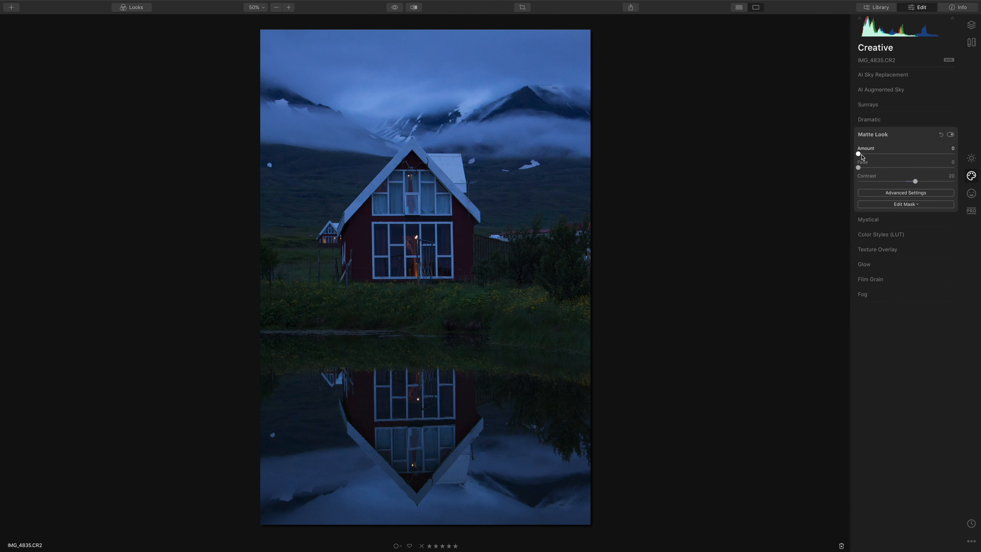
- Try a Matte Look with Amount 44 and Fade 7, and undo both changes
mouse_move(859, 156)
mouse_down()
mouse_move(905, 157)
mouse_move(864, 167)
mouse_up()
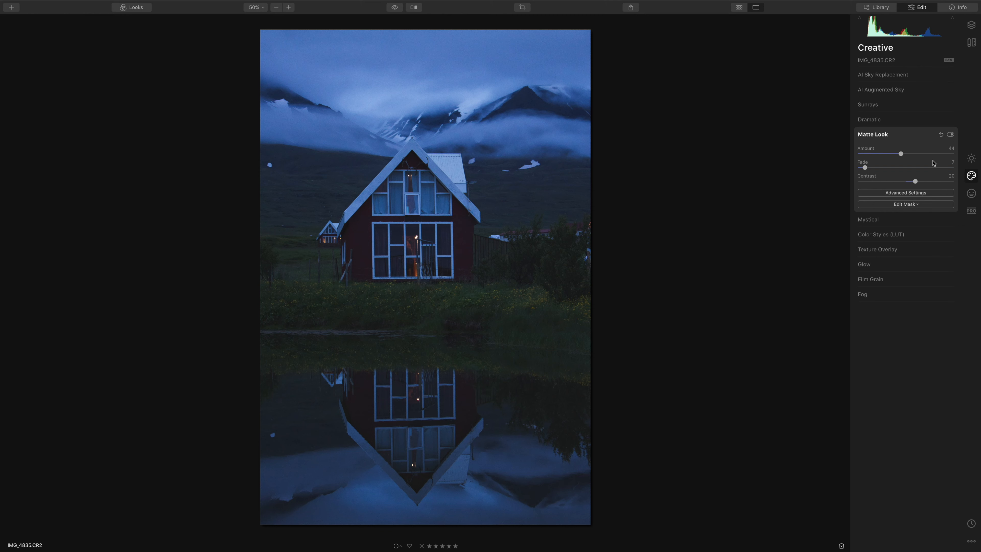
key(super+z)
key(super+z)
- Try the Mystical effect at Amount 77 and reset it
click(906, 221)
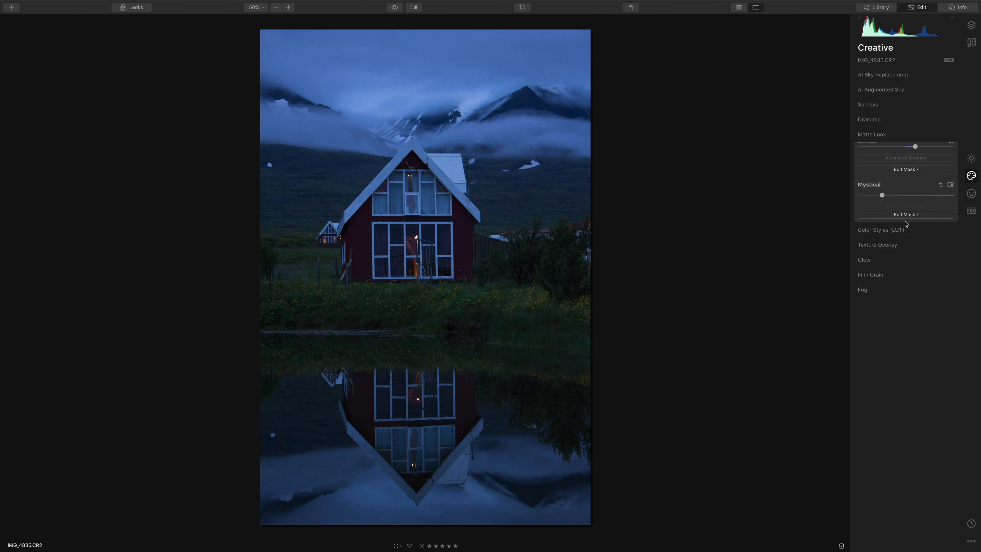
drag(857, 168, 932, 169)
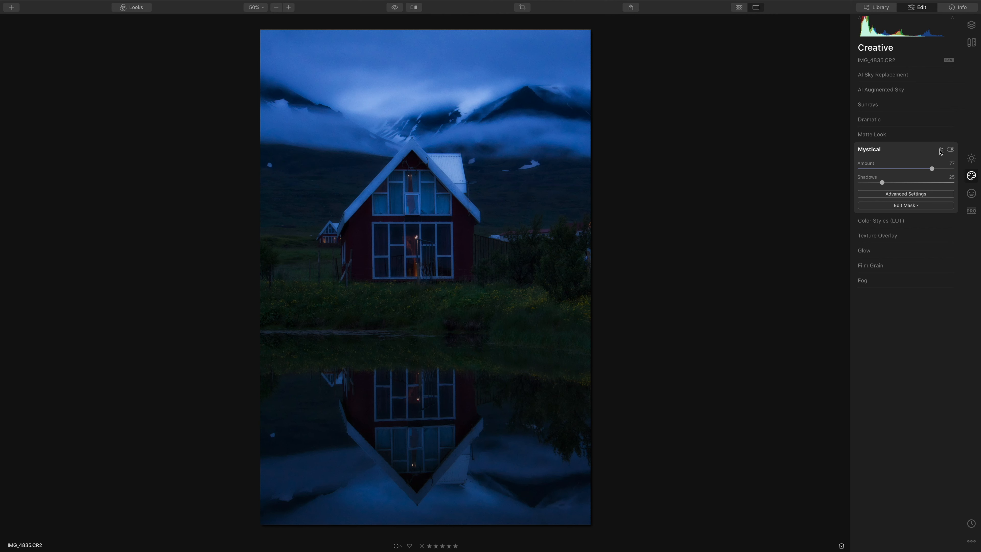
click(941, 150)
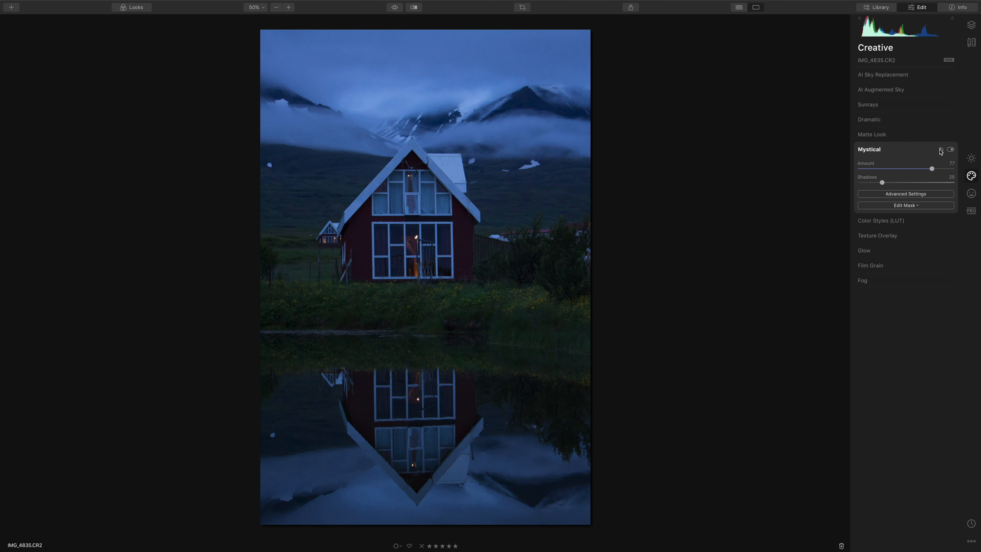
- Try the Candlelight and Color Punch Hot LUTs in Color Styles, and reset the effect
click(920, 222)
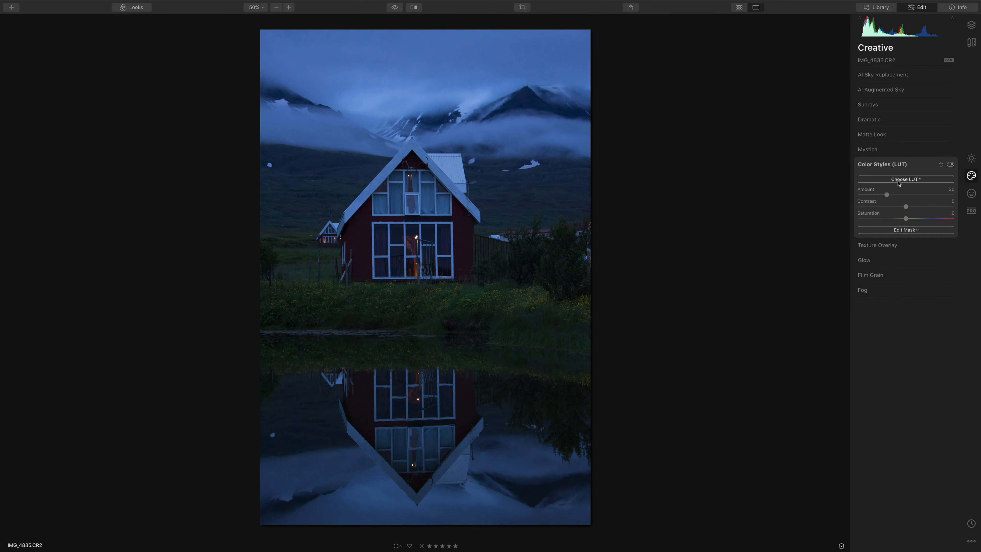
click(895, 180)
click(884, 307)
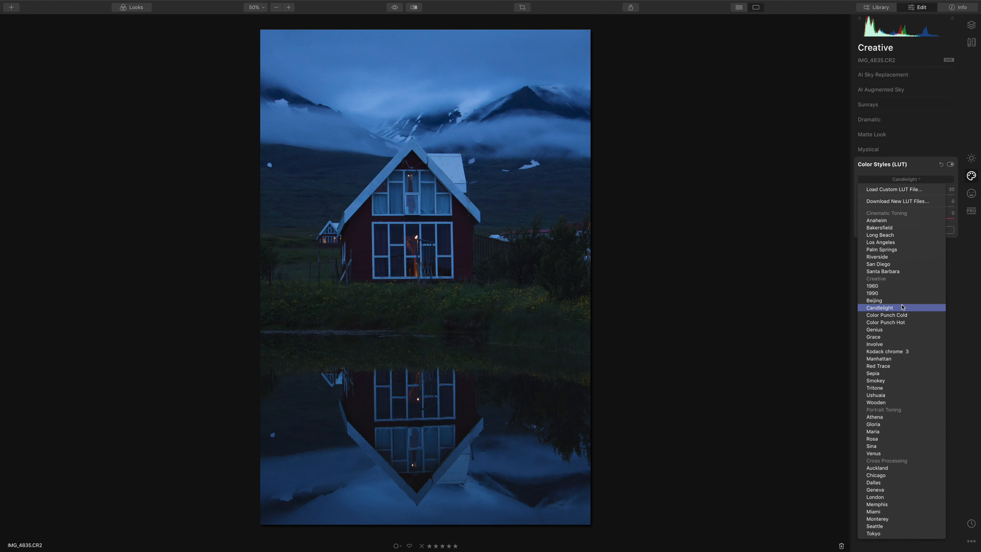
click(897, 323)
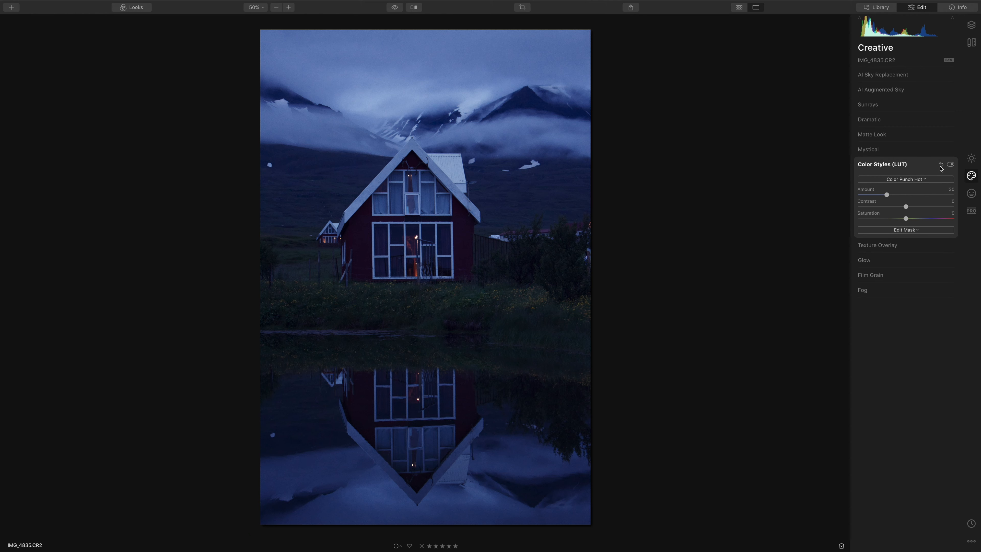
click(939, 165)
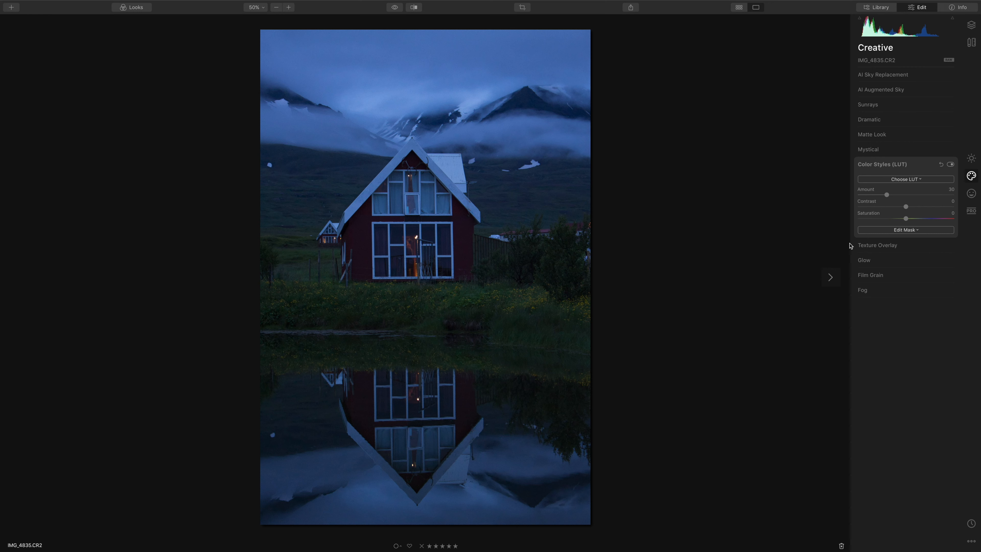
- Check Texture Overlay's texture loading option, and try out Glow's Amount before returning it to 0
click(887, 244)
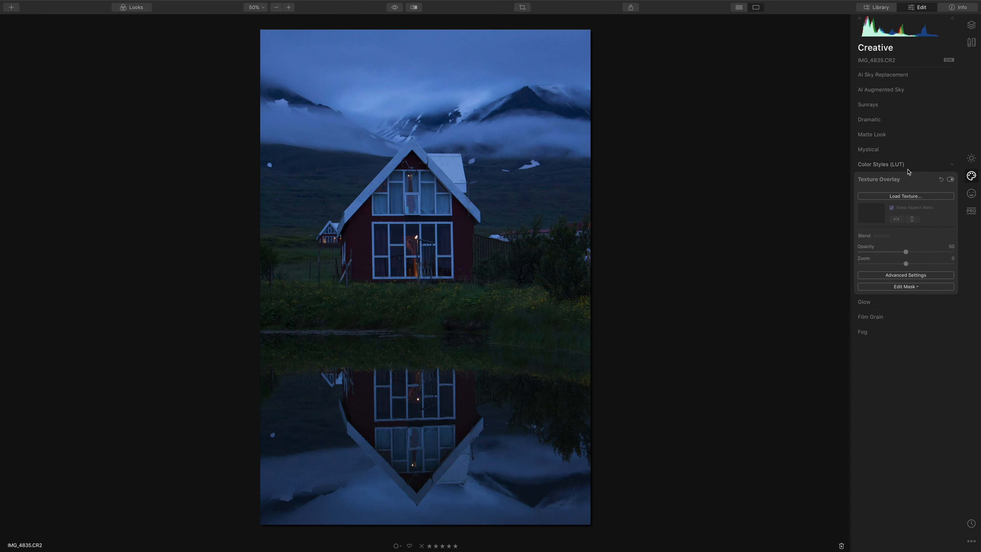
click(899, 198)
click(880, 305)
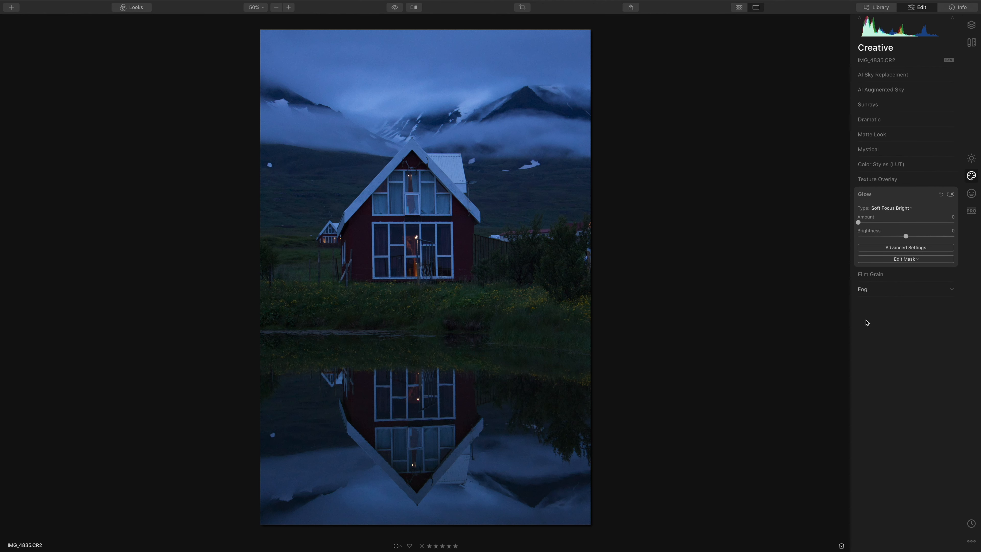
mouse_move(862, 222)
mouse_down()
mouse_move(964, 227)
mouse_move(852, 222)
mouse_up()
- Try out the Amount of Film Grain and of Light Fog, returning both to 0
click(898, 273)
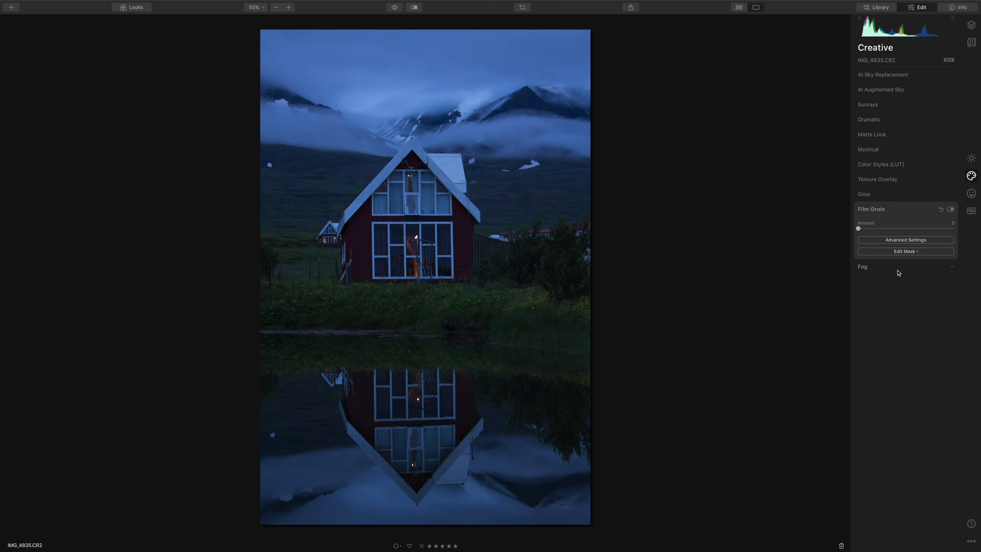
drag(858, 228, 797, 238)
click(890, 268)
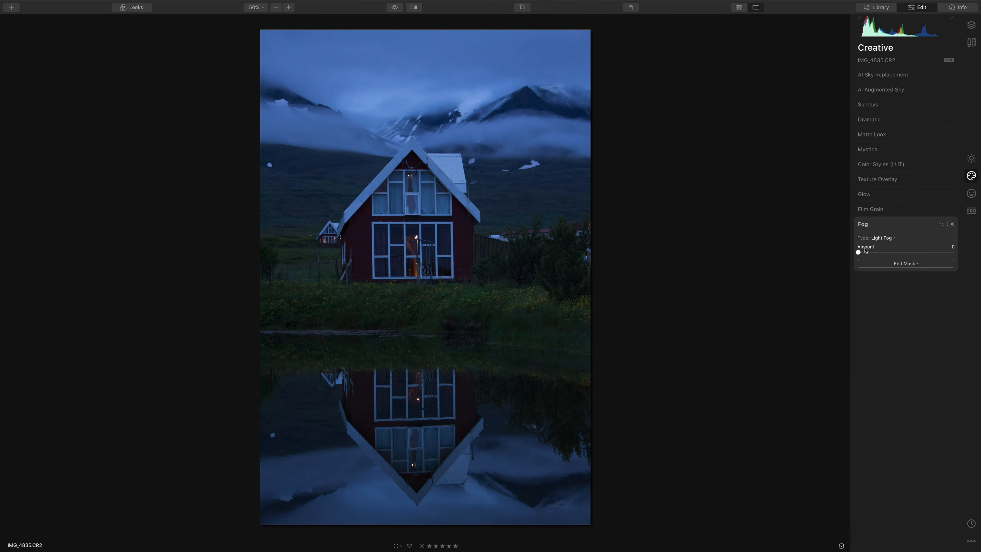
mouse_move(861, 253)
mouse_down()
mouse_move(886, 253)
mouse_move(853, 253)
mouse_up()
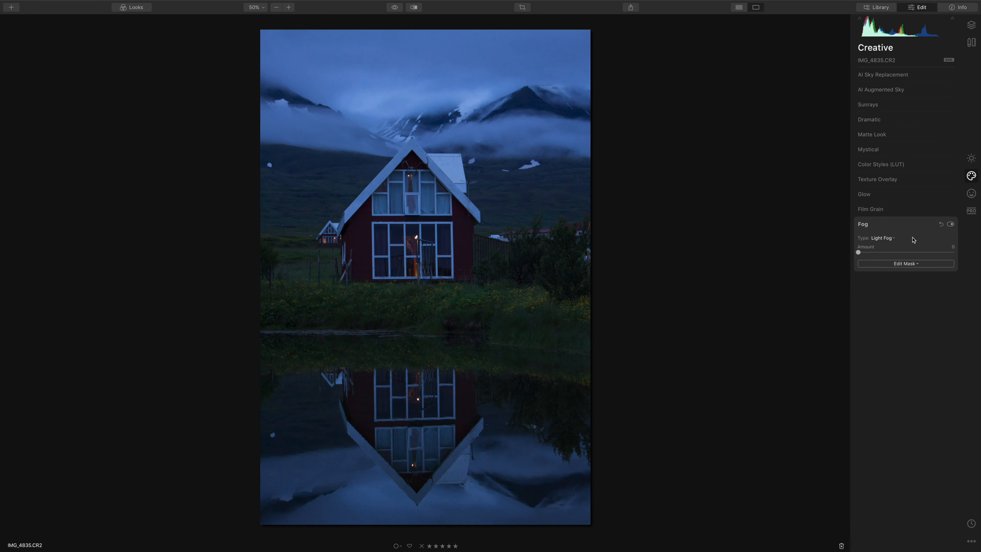
- Look through the Portrait tools: AI Skin Enhancer, AI Portrait Enhancer, High Key and Orton Effect
click(971, 195)
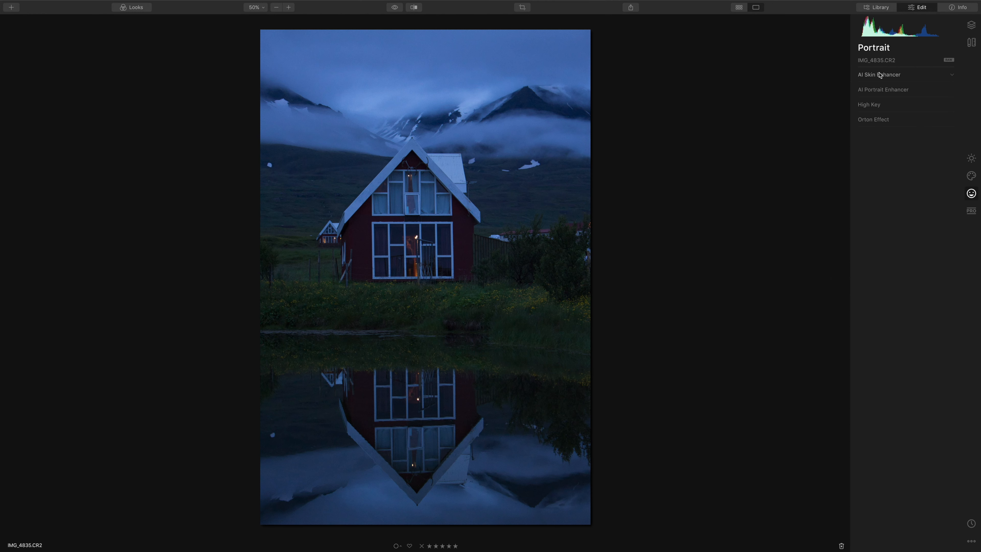
click(909, 73)
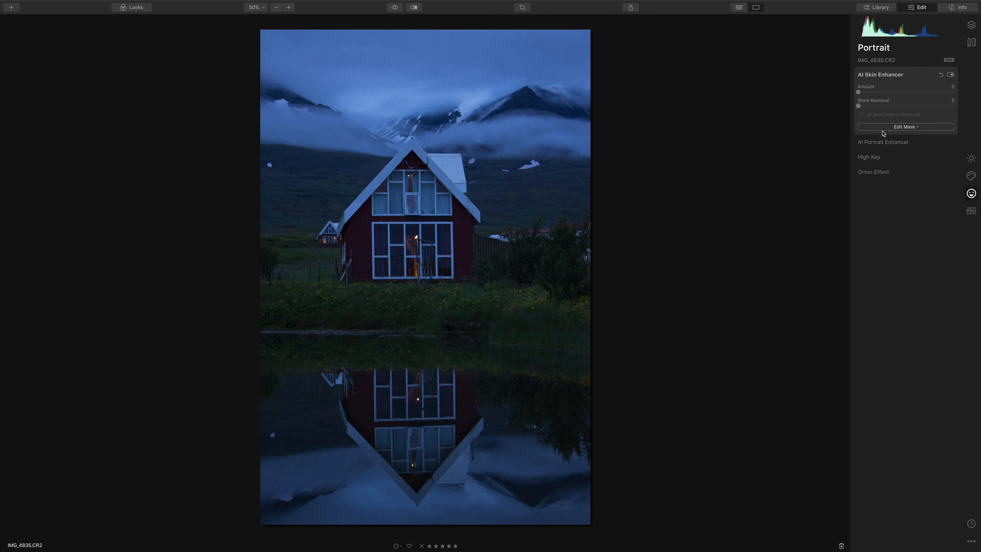
click(895, 142)
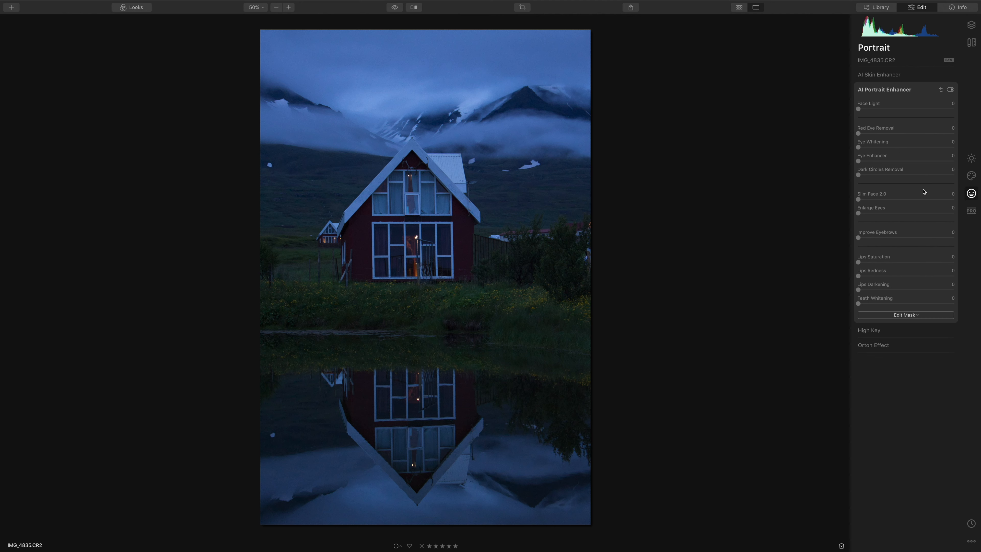
click(899, 330)
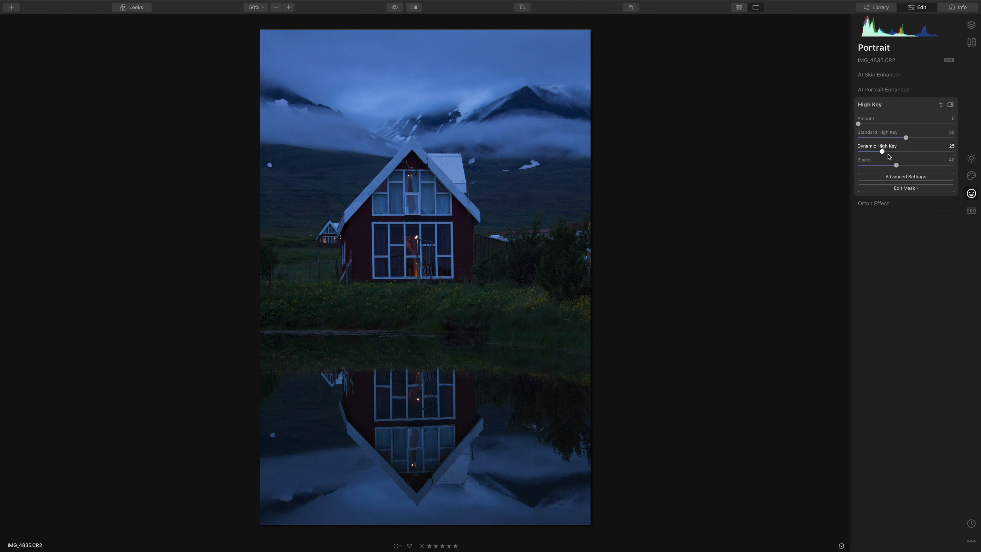
click(971, 176)
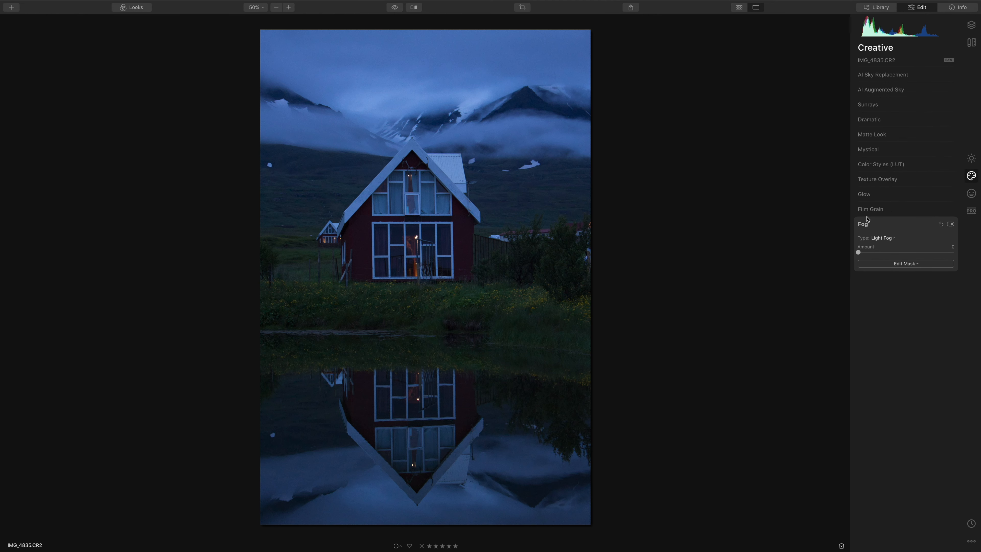
click(971, 193)
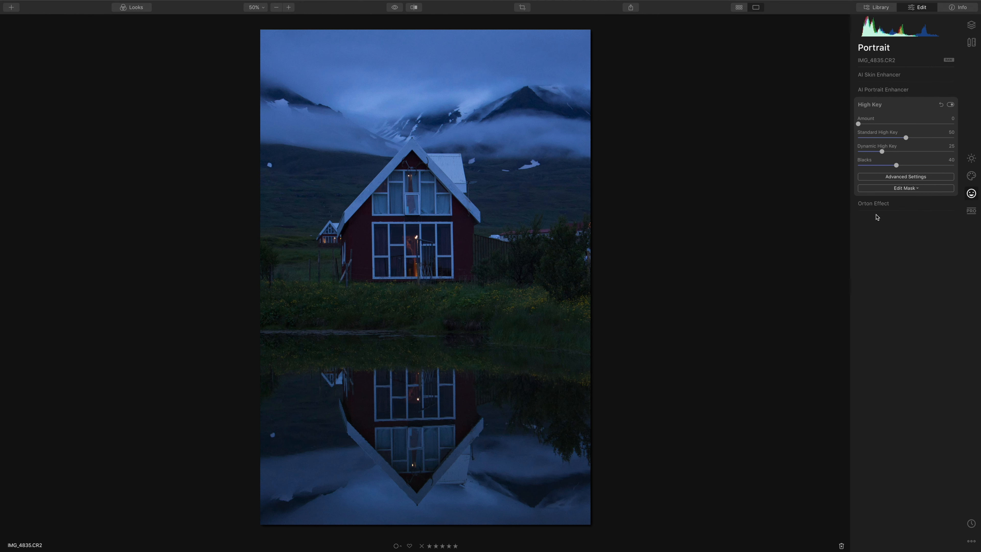
click(875, 205)
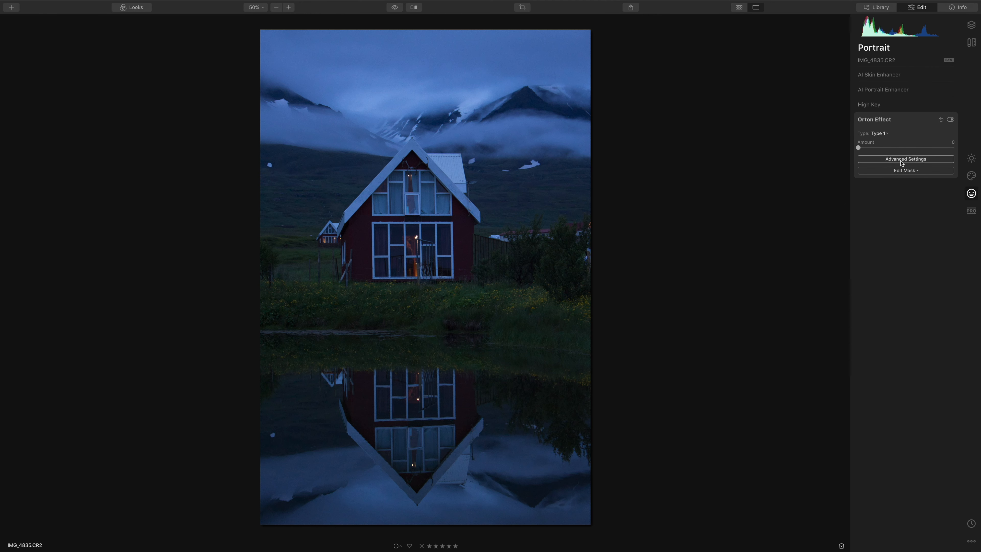
click(881, 105)
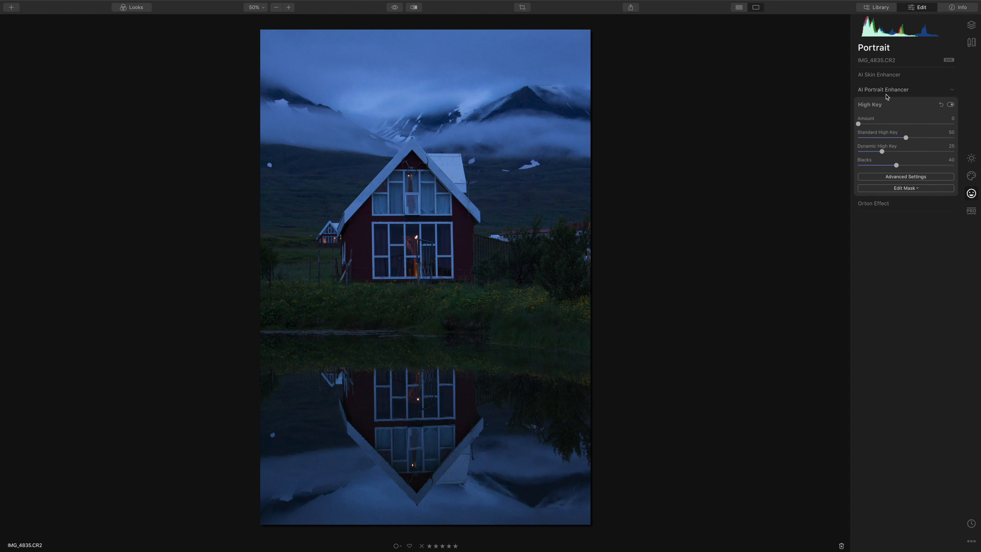
- View the Advanced Contrast settings, try an S-shaped tone curve in the Essentials Light tool, and reset Light
click(971, 211)
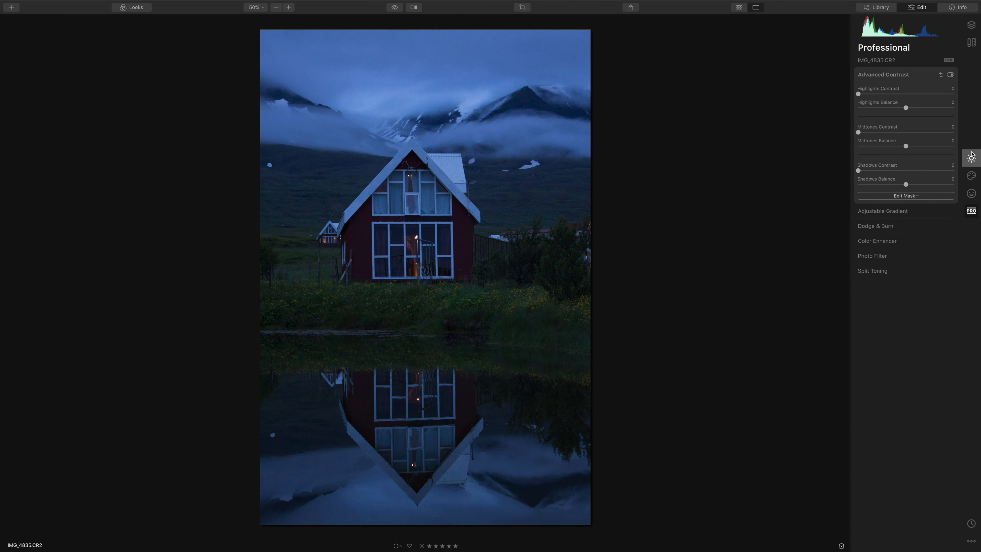
click(971, 158)
drag(920, 304, 917, 290)
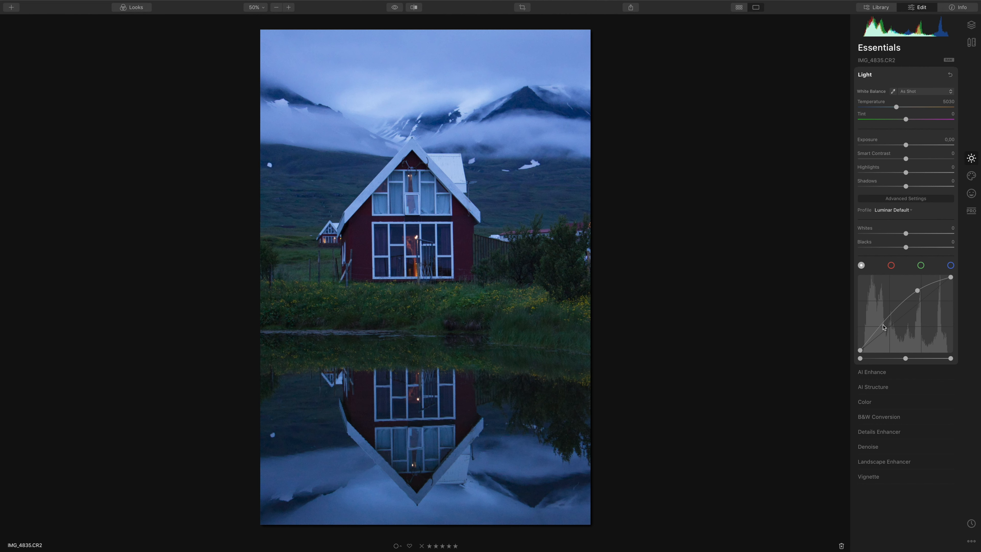
click(885, 331)
click(887, 334)
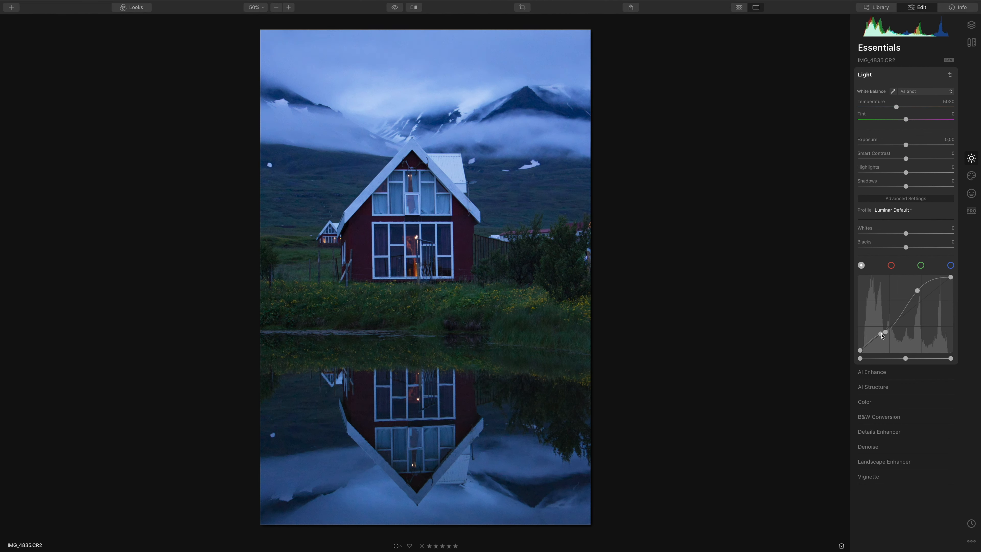
click(951, 75)
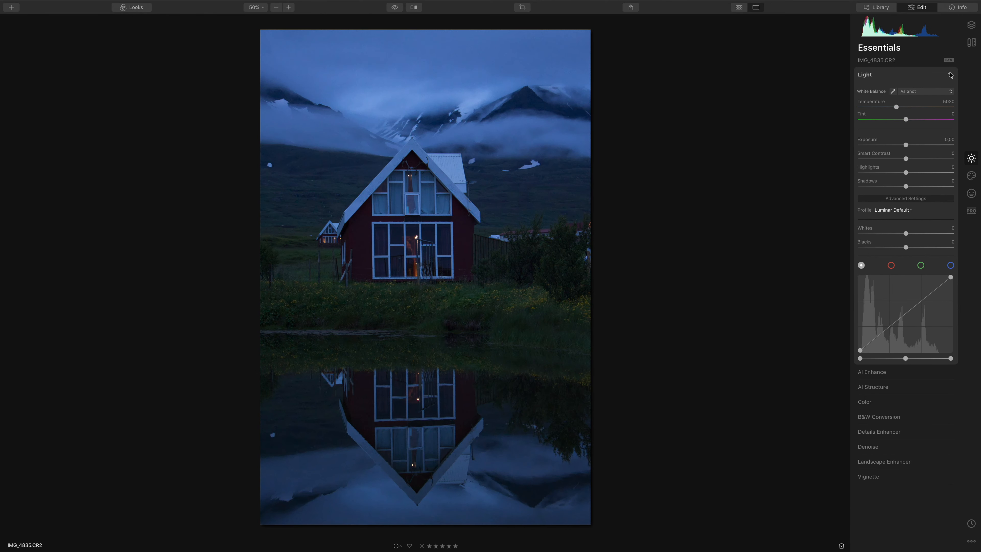
- Try a flattened Light curve with the black endpoint raised and the white endpoint lowered, and reset it
drag(859, 350, 860, 341)
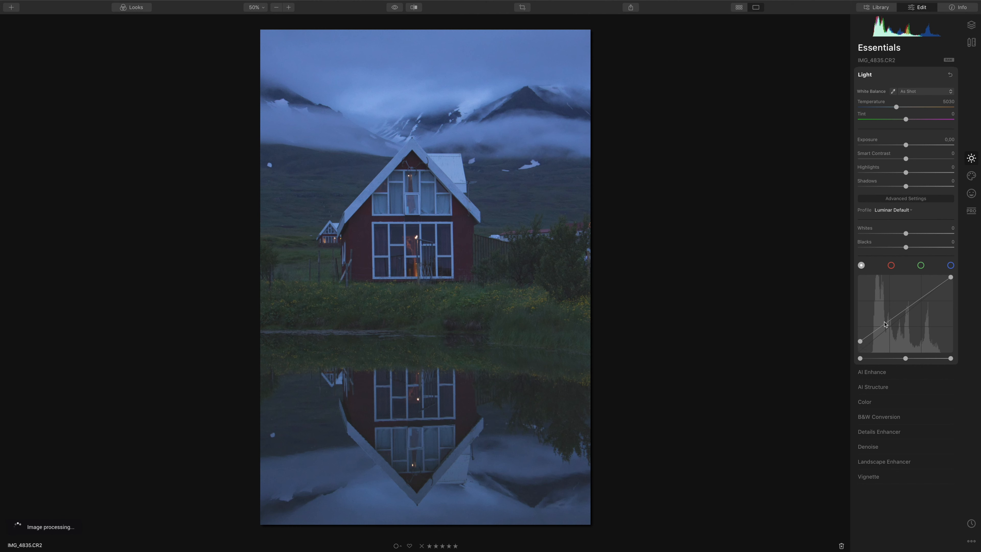
drag(951, 284, 950, 293)
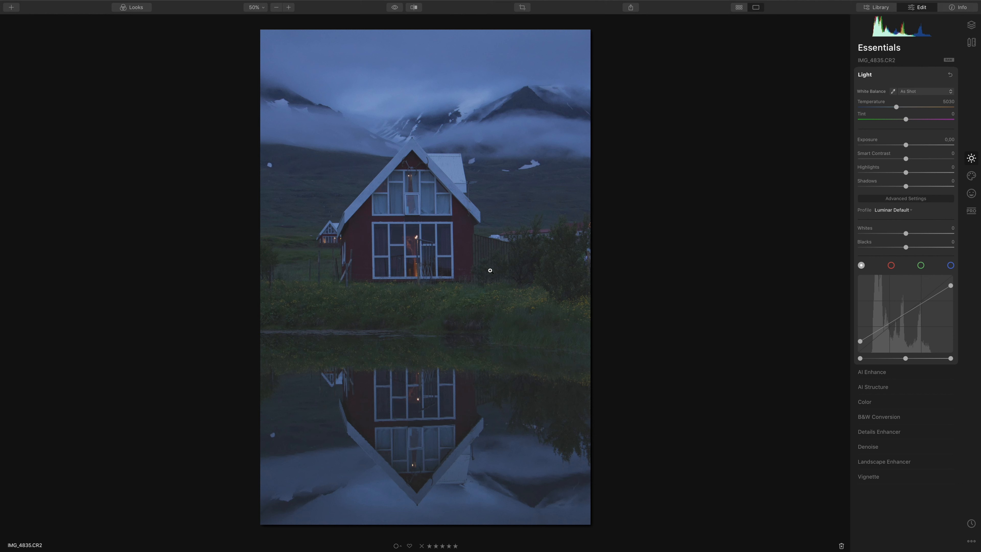
click(950, 76)
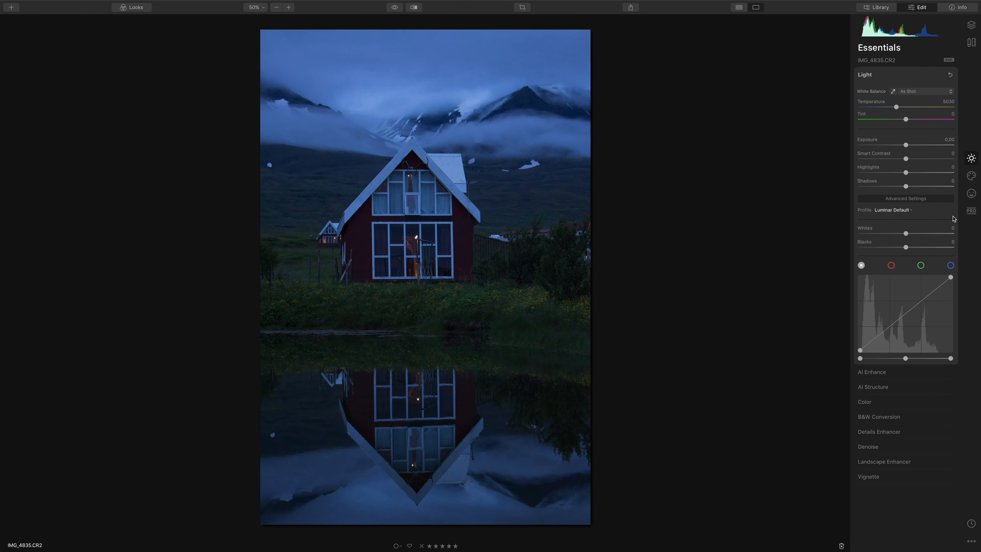
- Return to the Professional tools and view the Adjustable Gradient and Dodge & Burn settings
click(970, 210)
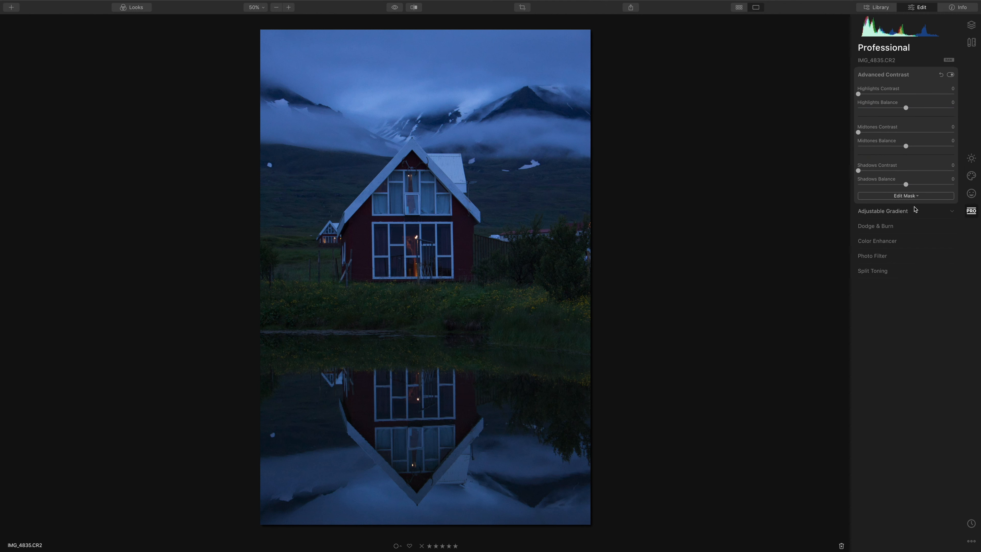
click(917, 211)
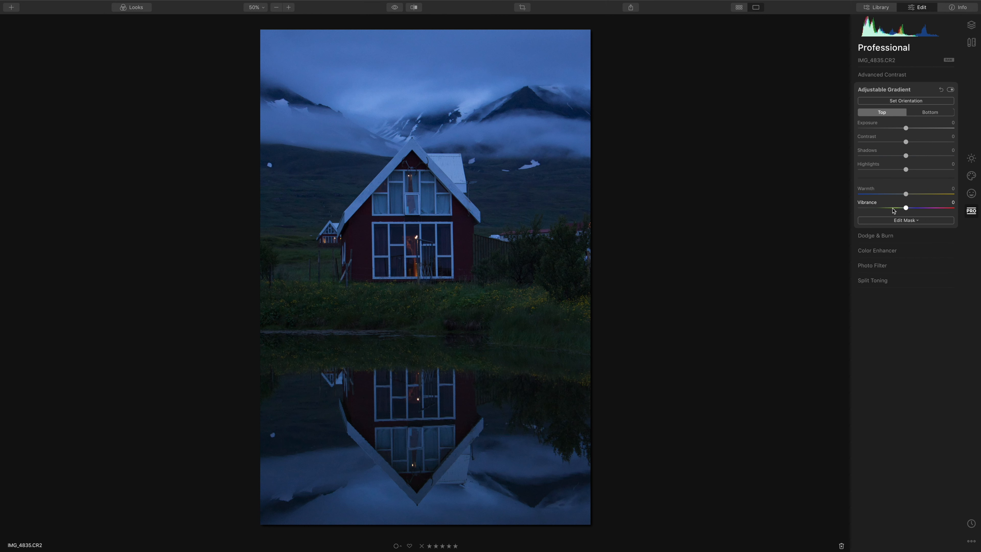
click(887, 235)
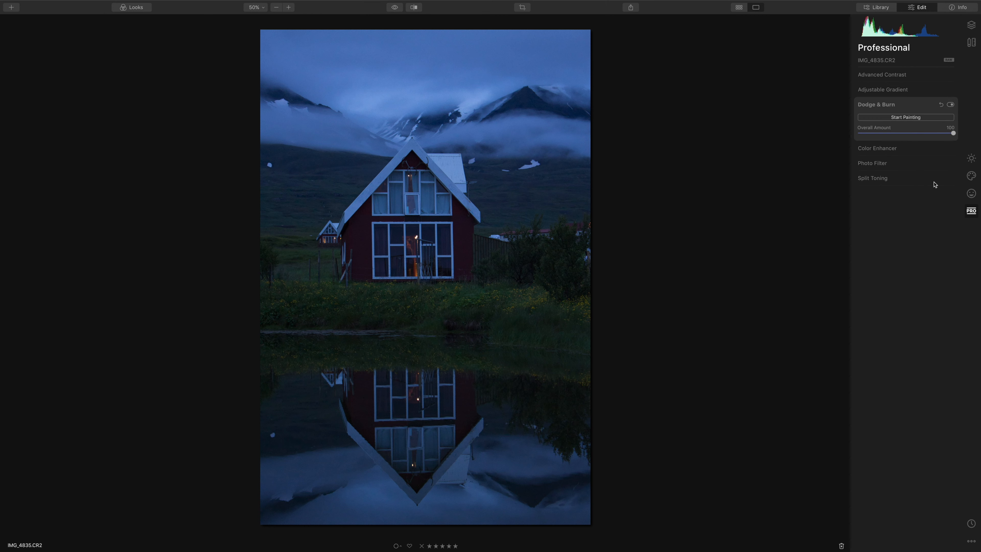
- Try painting the house lighter with the Dodge & Burn Lighten brush, finish painting, and reset the tool
click(892, 118)
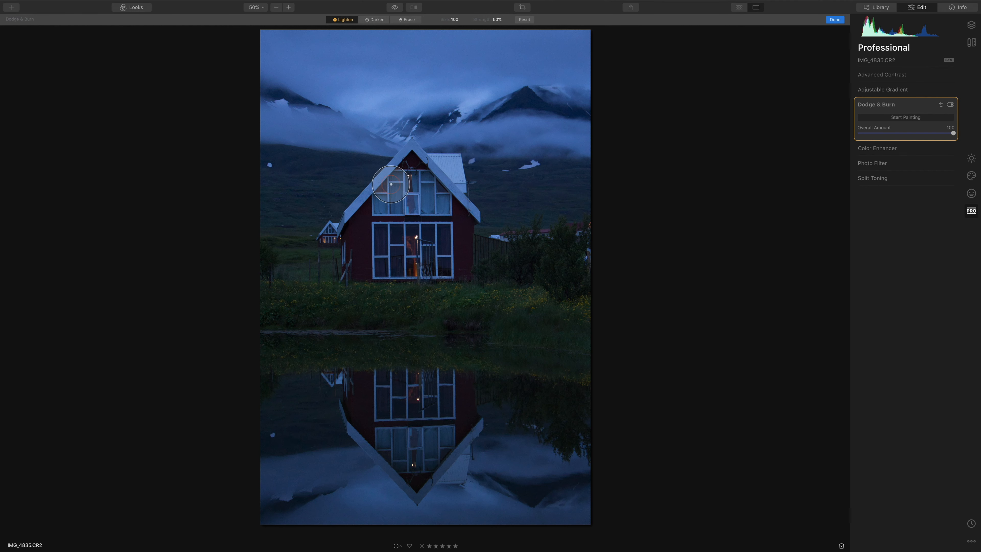
mouse_move(418, 160)
mouse_down()
mouse_move(359, 217)
mouse_move(353, 249)
mouse_move(395, 273)
mouse_move(446, 180)
mouse_up()
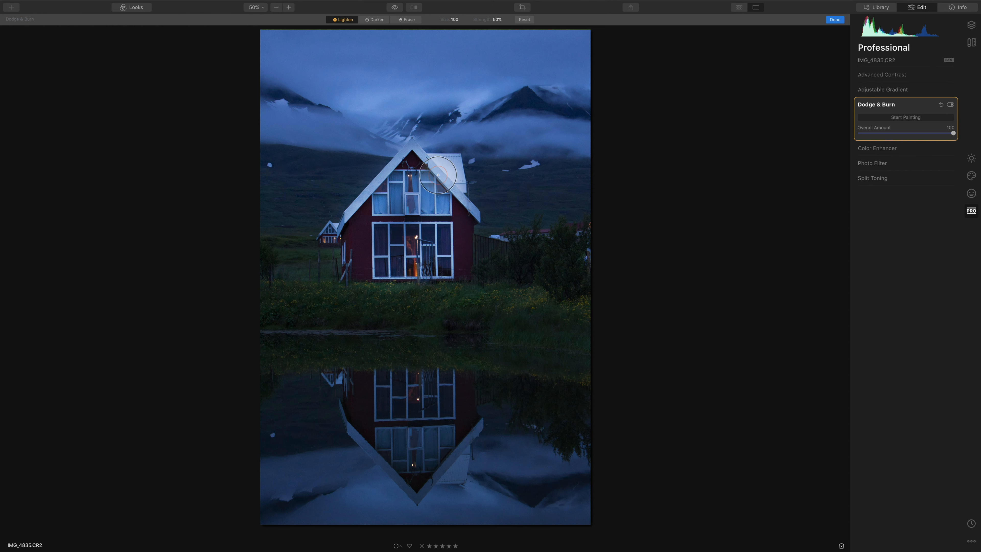
click(835, 20)
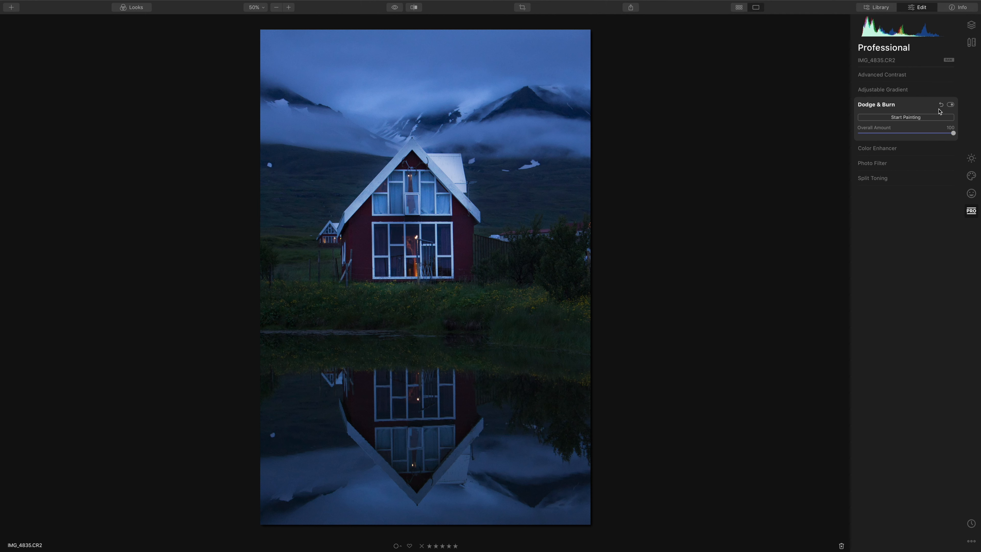
- Try the Color Enhancer with Brilliance 27 and Color Contrast Amount 38, show its Color Balance options, and undo the adjustments
click(911, 153)
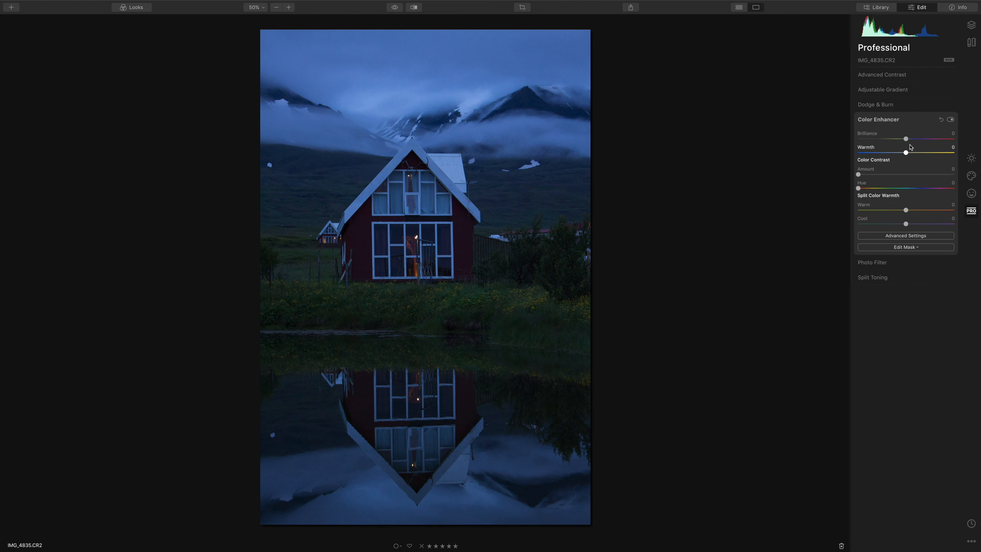
drag(906, 139, 919, 139)
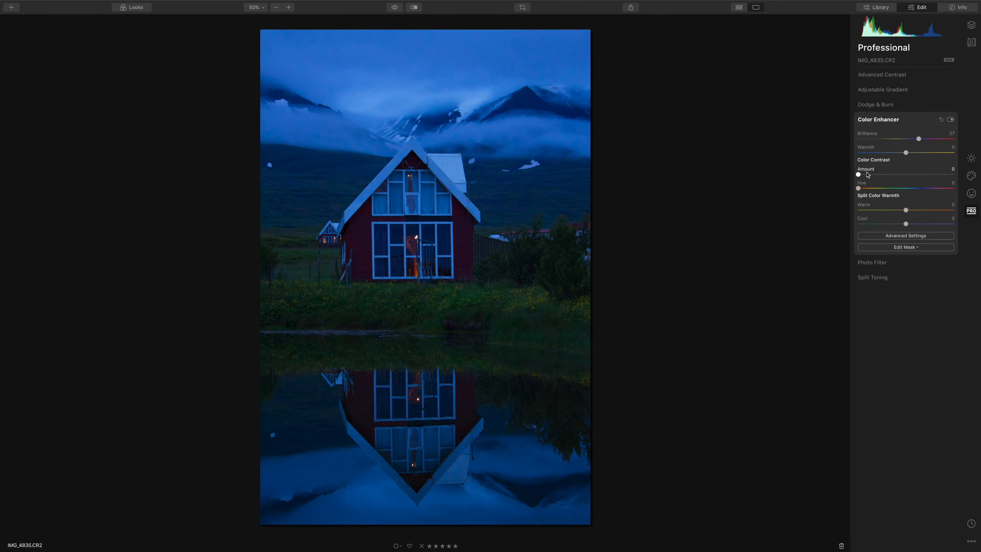
drag(864, 175, 897, 175)
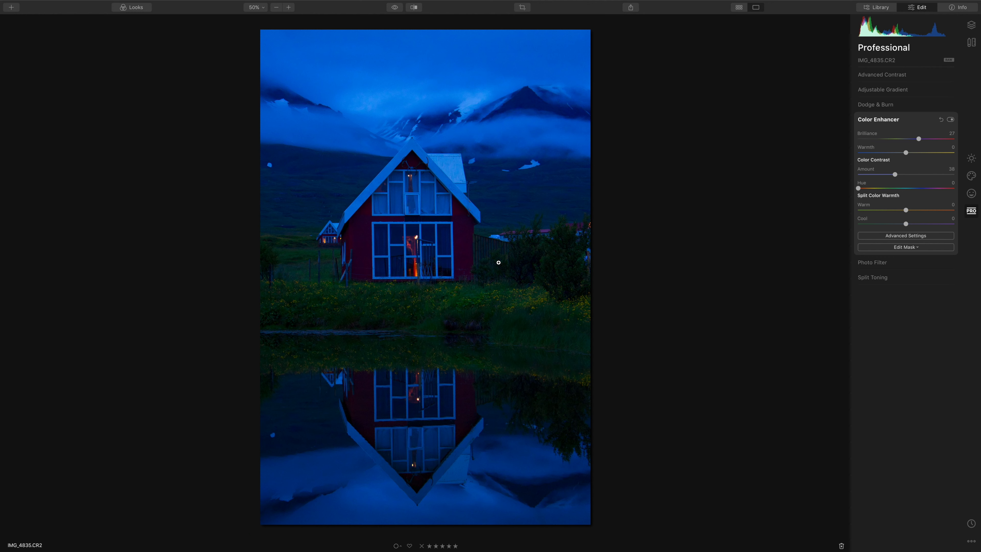
click(930, 235)
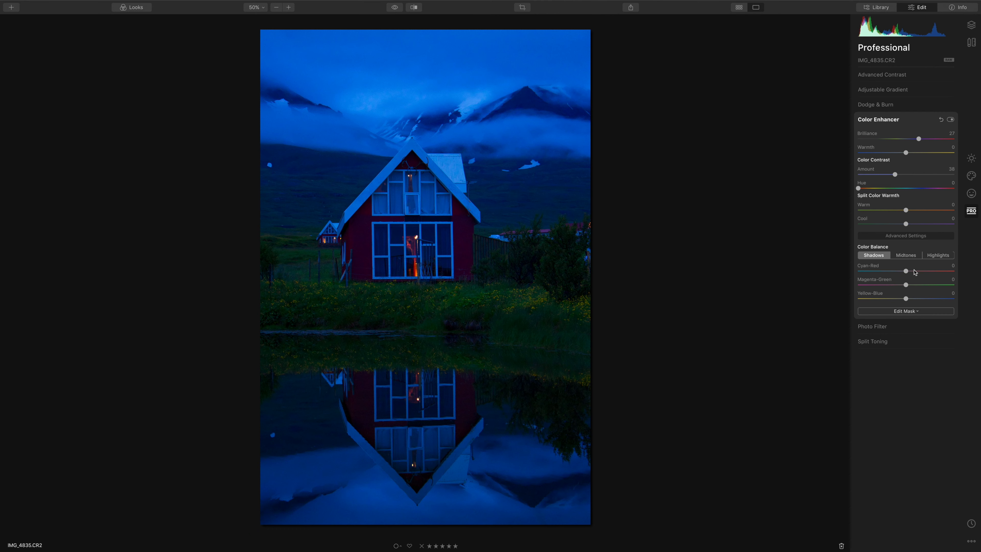
key(super+z)
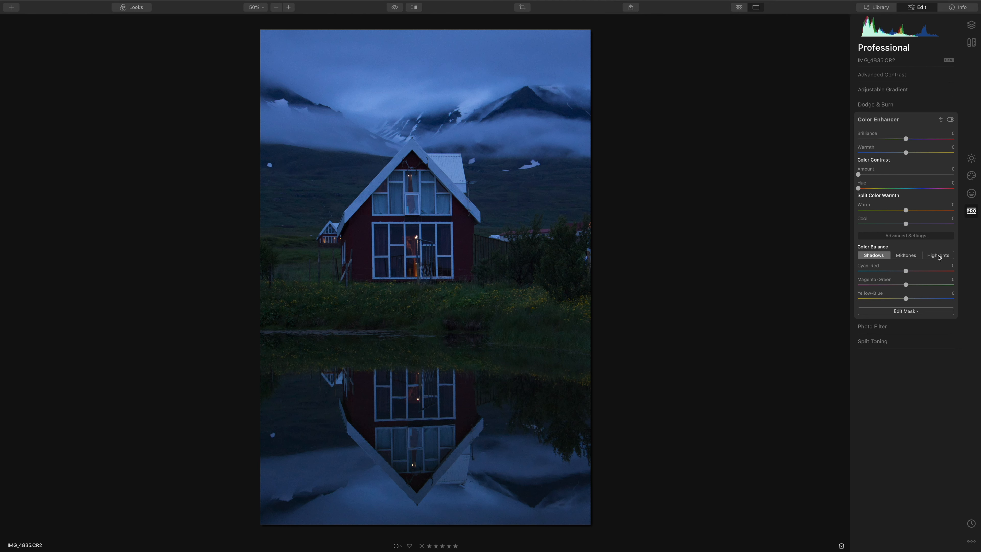
- Try the shadows Color Balance with Cyan-Red -43, Magenta-Green 35 and Yellow-Blue -5, and reset the Color Enhancer
drag(906, 271, 885, 272)
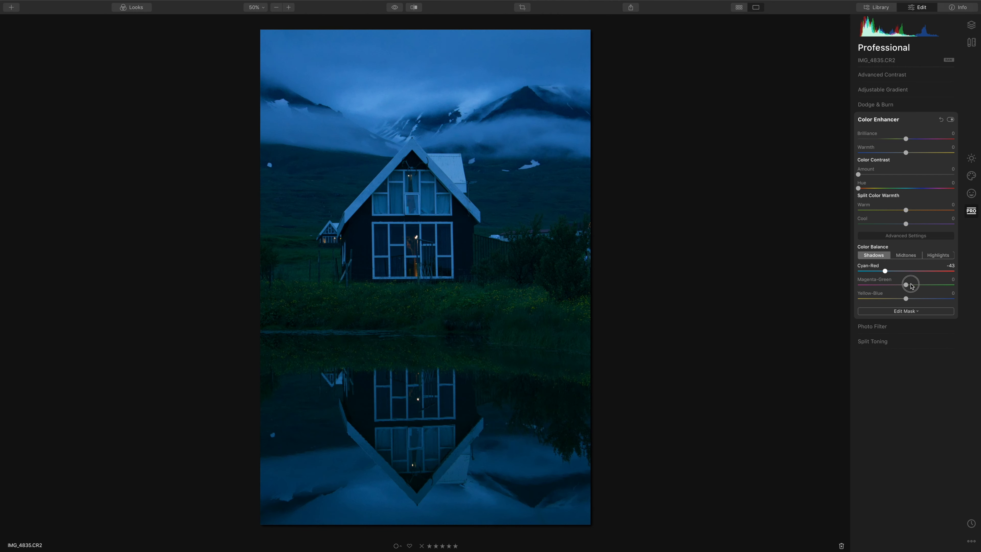
click(923, 285)
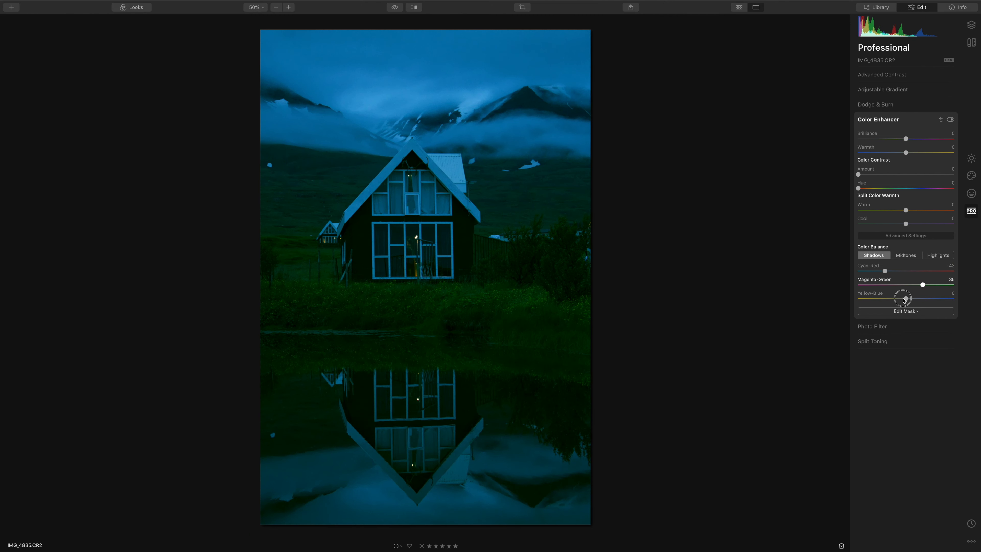
click(884, 299)
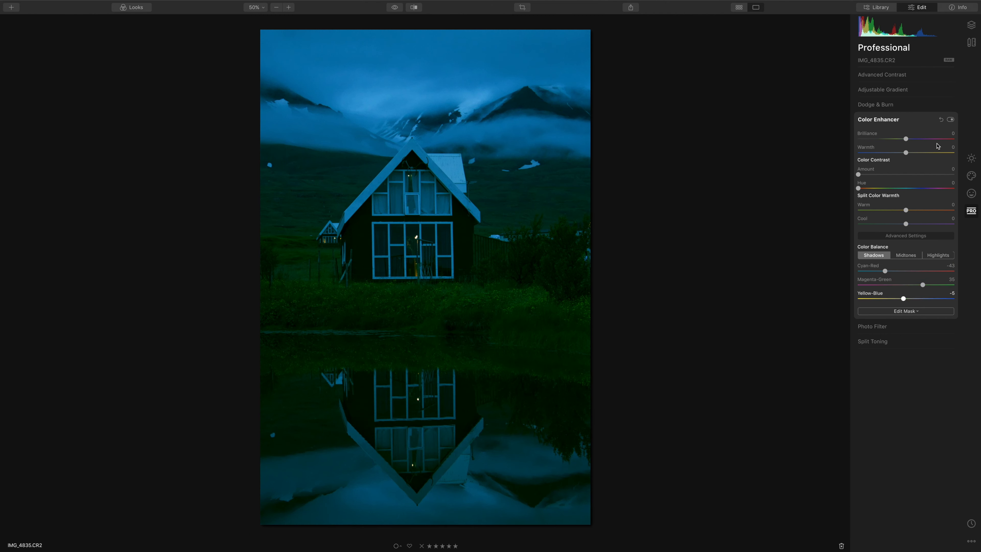
click(939, 121)
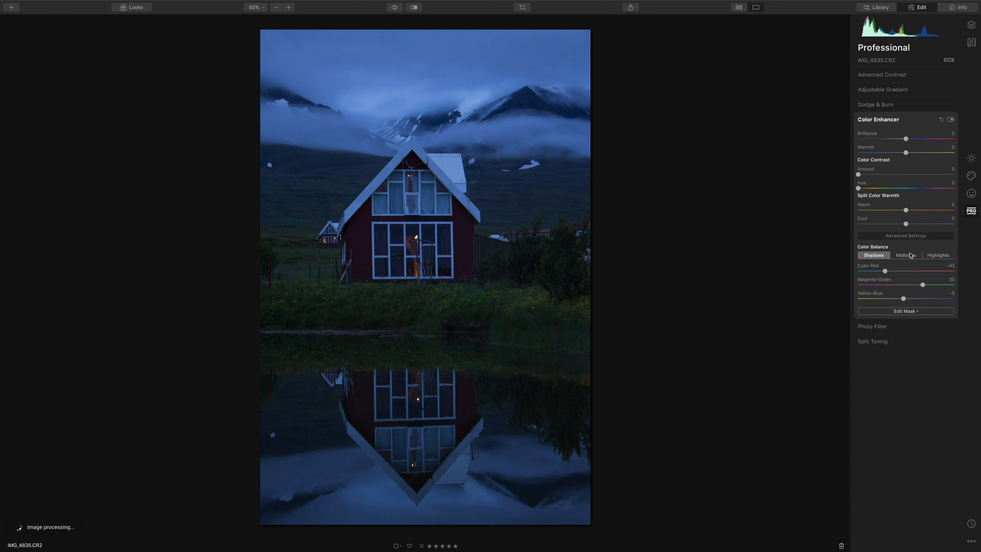
- Try a Photo Filter with Amount 34 and Hue 135, and reset the filter
click(894, 331)
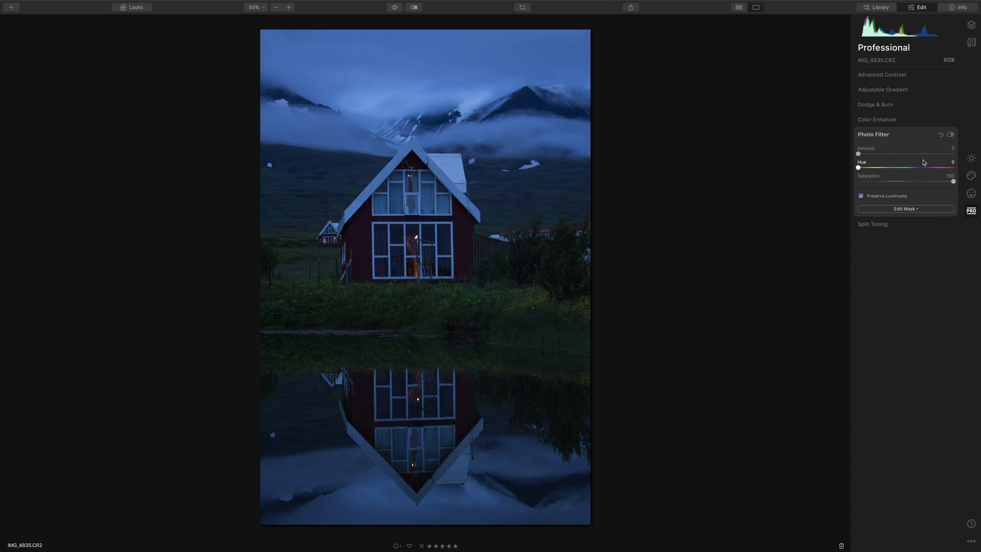
drag(858, 154, 890, 154)
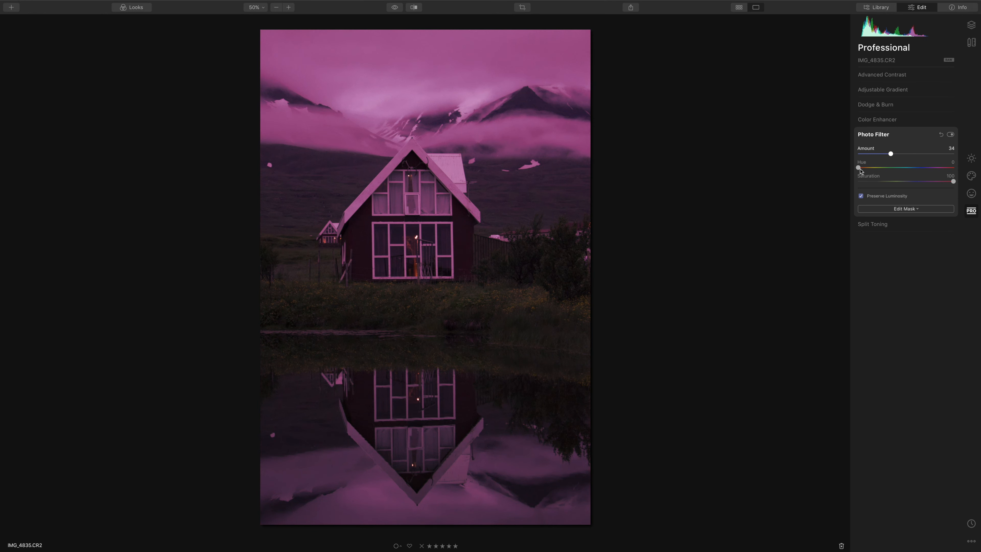
drag(864, 168, 892, 178)
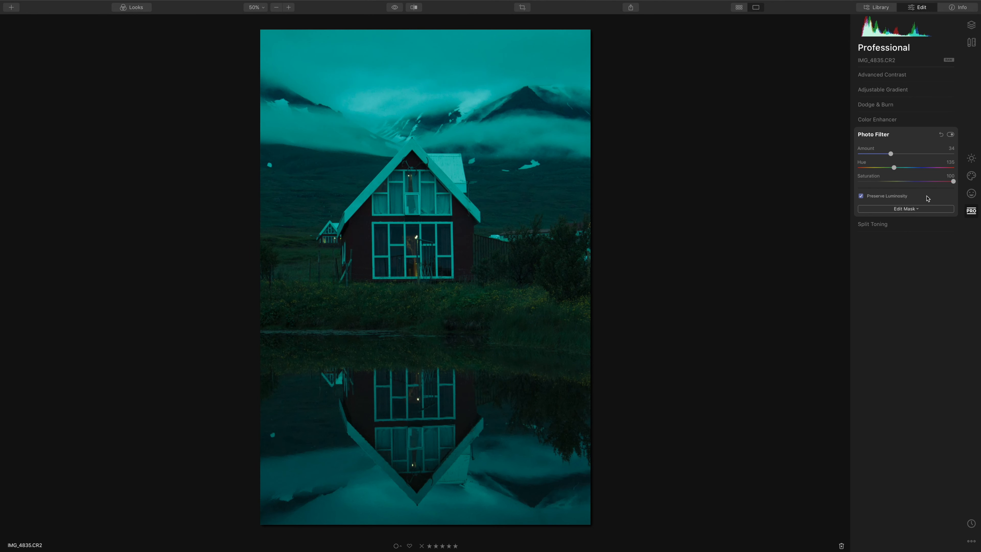
click(940, 134)
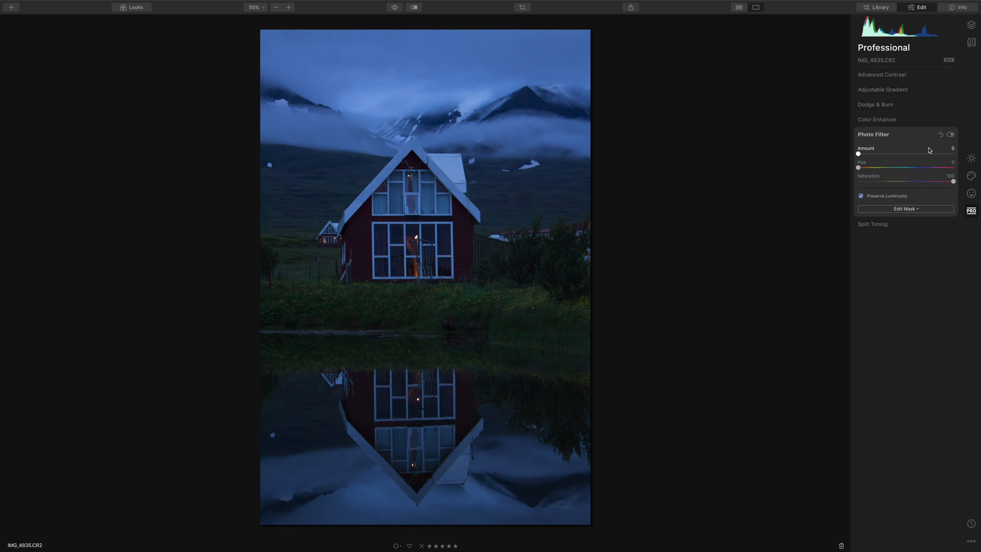
- Try tinting the highlights by adjusting the Split Toning Hue and Saturation
click(899, 225)
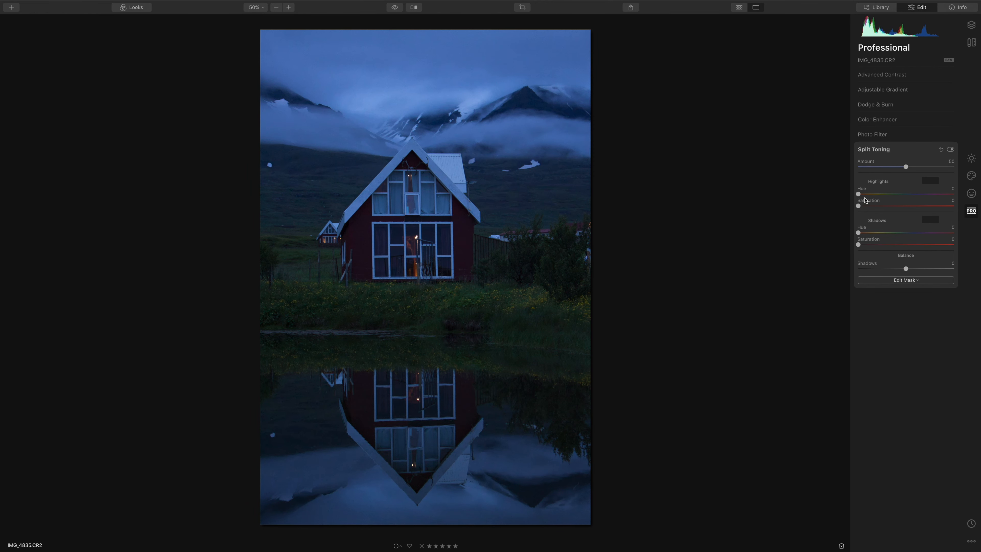
drag(857, 194, 887, 206)
- Warm the photo's white balance in the Essentials Light settings, then correct it by sampling the clouds above the mountains as the target neutral
click(971, 158)
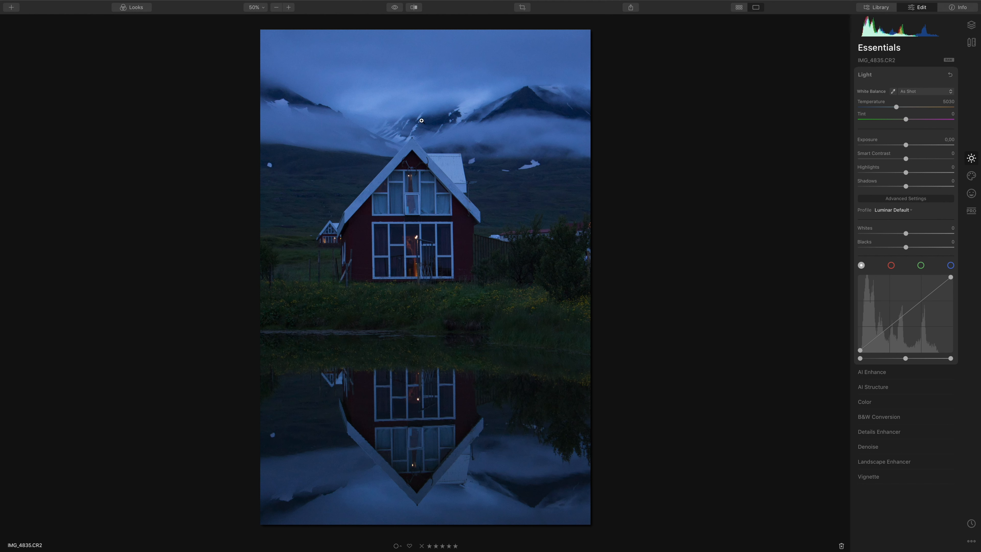
drag(896, 108, 922, 107)
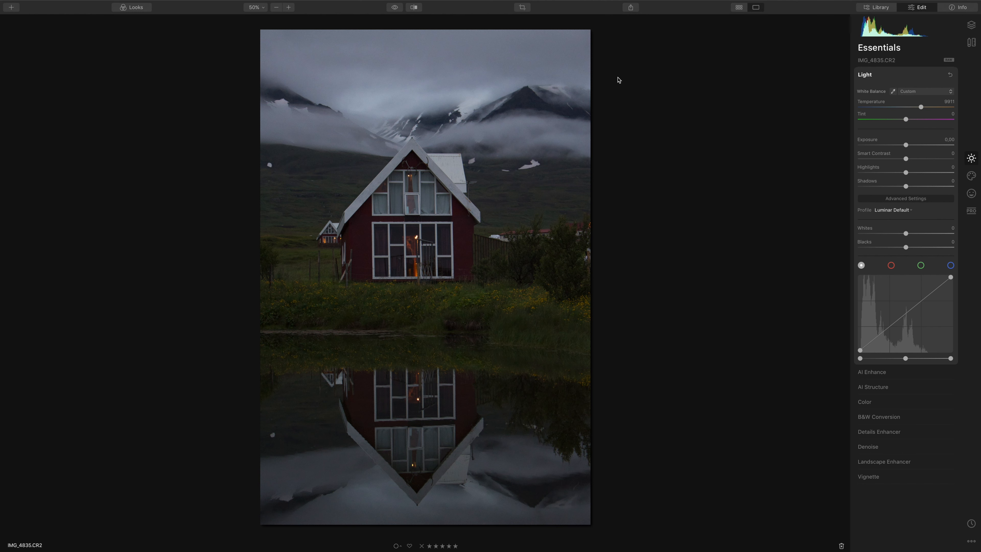
click(893, 92)
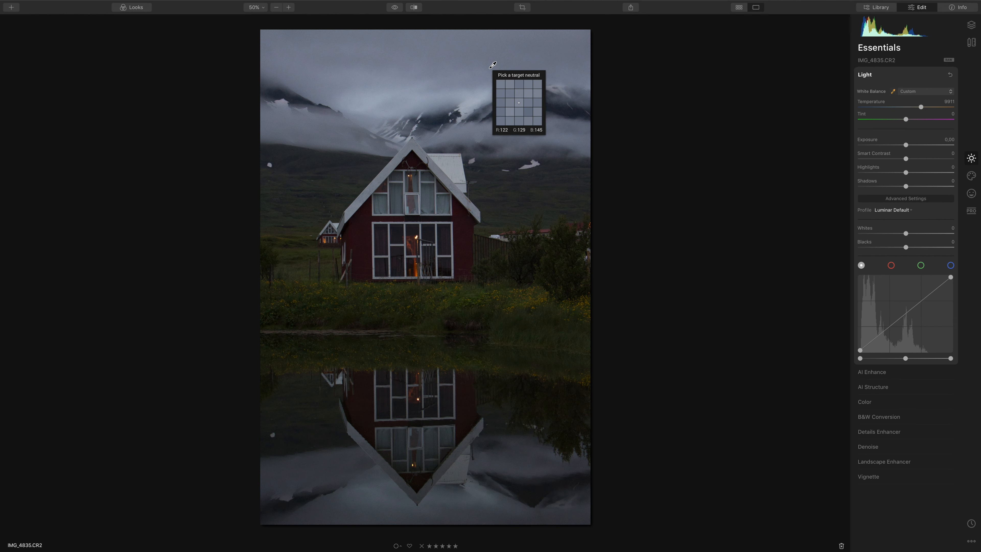
click(490, 68)
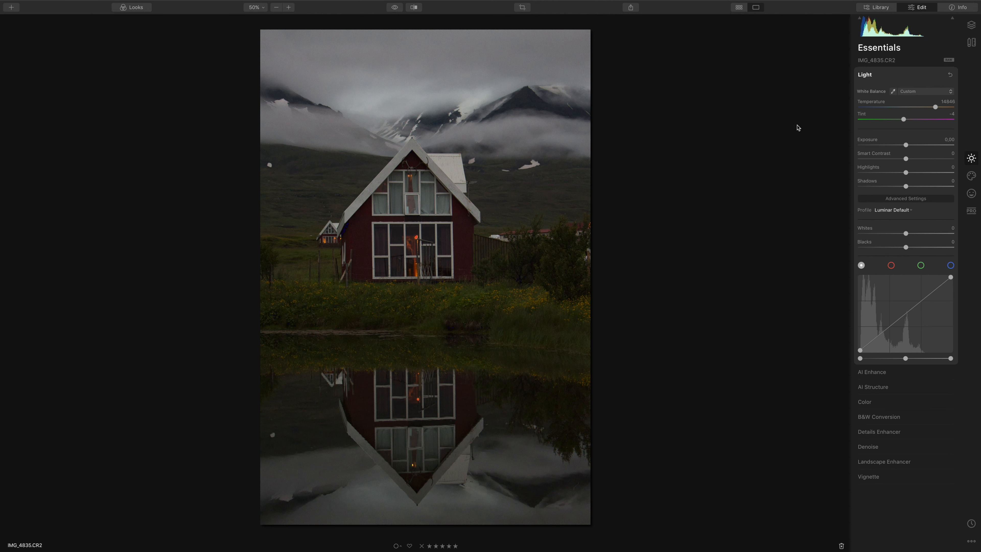
- Raise the Exposure to 0.61 and lift the black endpoint of the Light curve slightly
drag(906, 148, 912, 148)
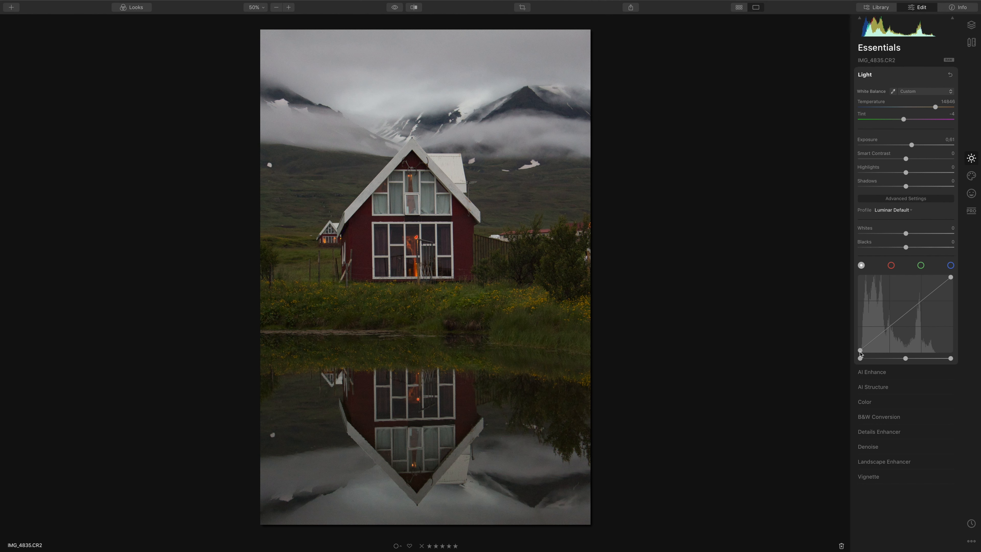
drag(860, 351, 858, 348)
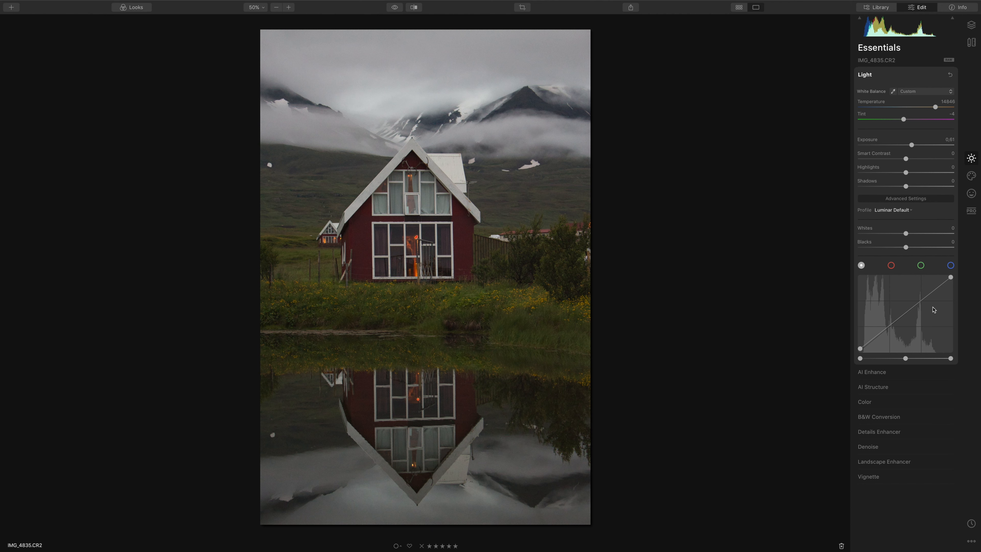
- Compare the edited photo with the original several times using the before preview, ending on the edited version
click(396, 8)
click(397, 9)
click(397, 9)
click(397, 8)
click(396, 8)
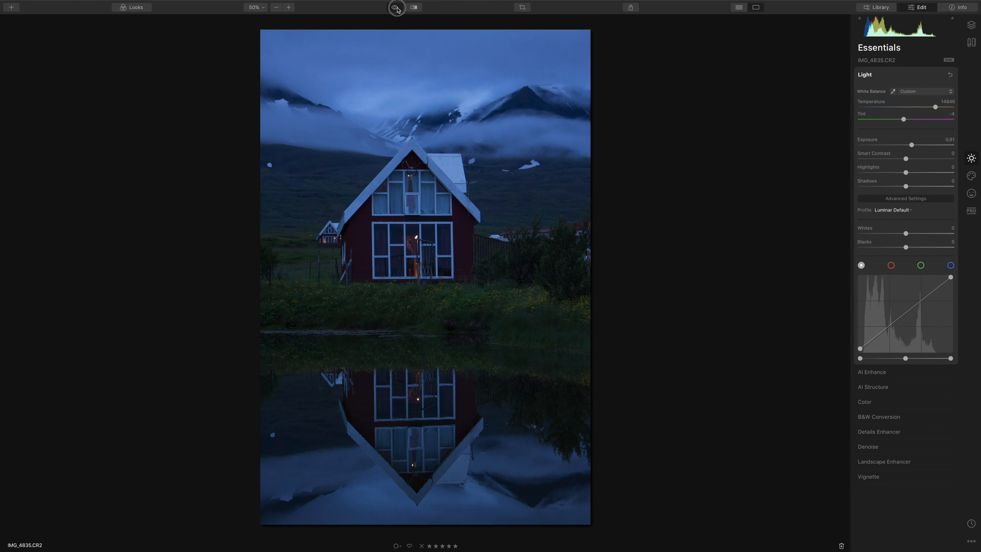
click(397, 8)
click(397, 9)
click(396, 8)
click(397, 9)
click(397, 8)
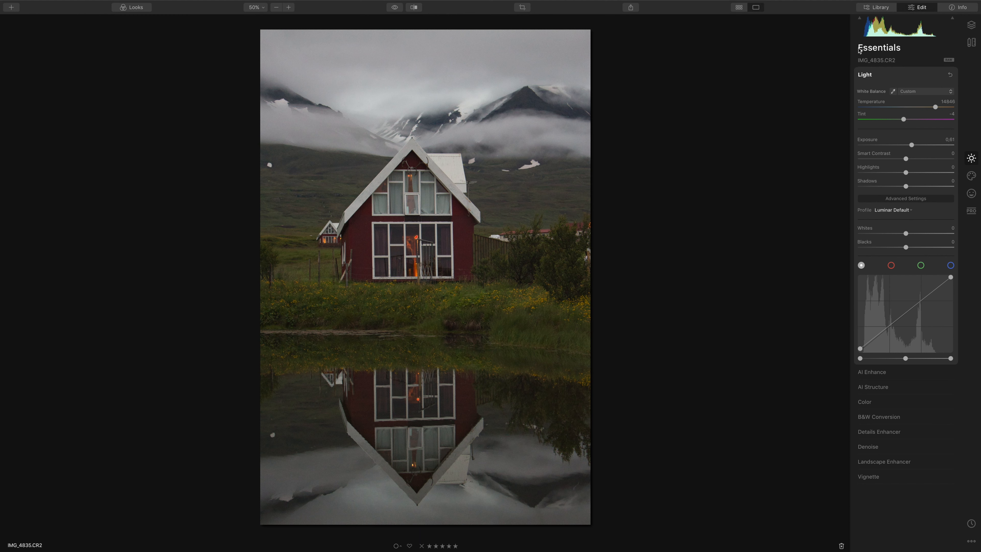
- Set AI Sky Enhancer to 20 and the AI Structure Amount to 16
click(893, 373)
drag(858, 123, 877, 122)
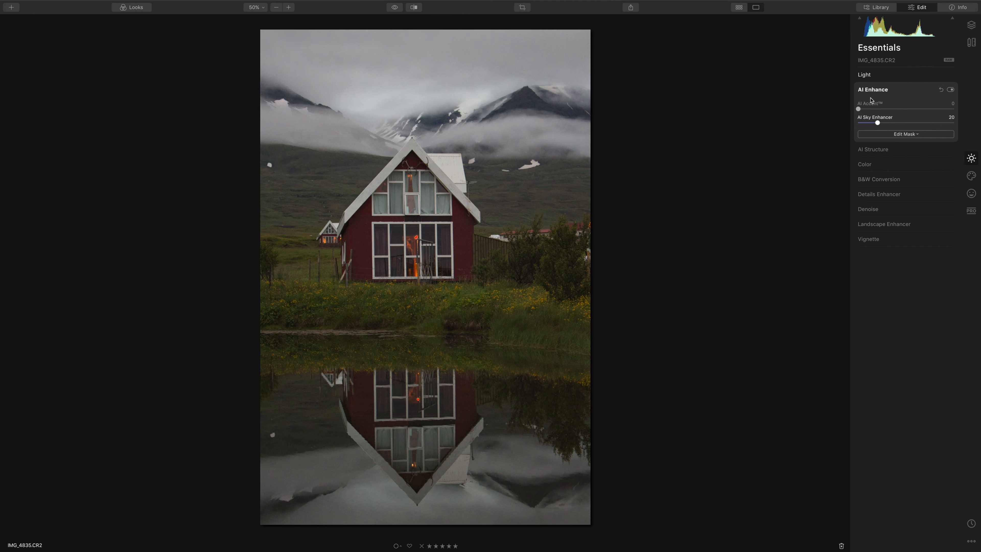
click(885, 154)
drag(904, 124, 912, 125)
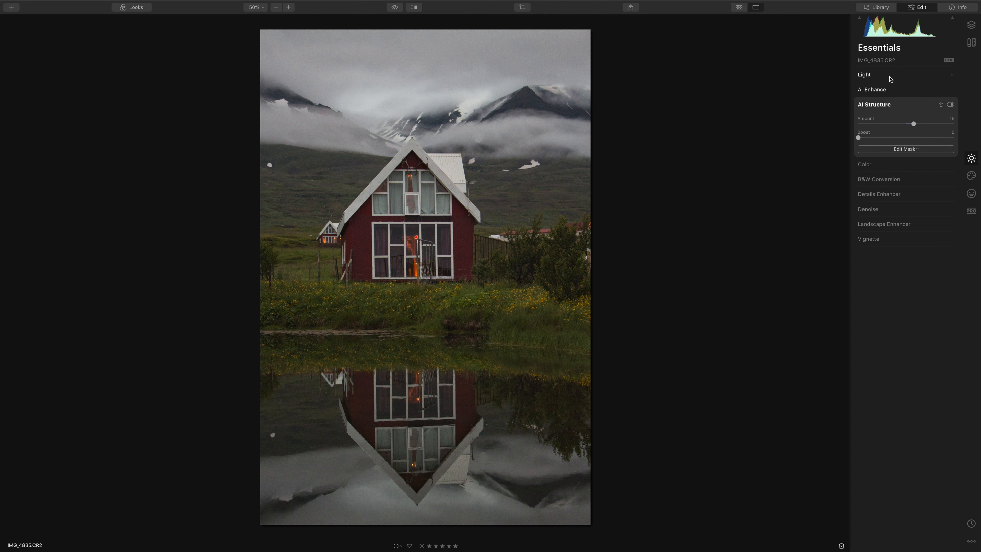
- Shift the blue tones in the Color settings to Hue -100 and Saturation 20
click(890, 79)
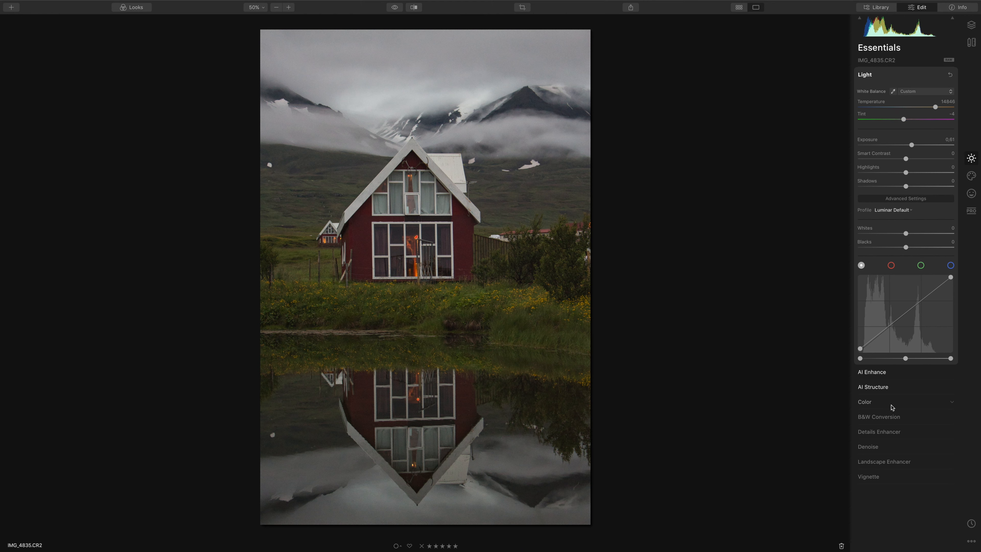
click(907, 403)
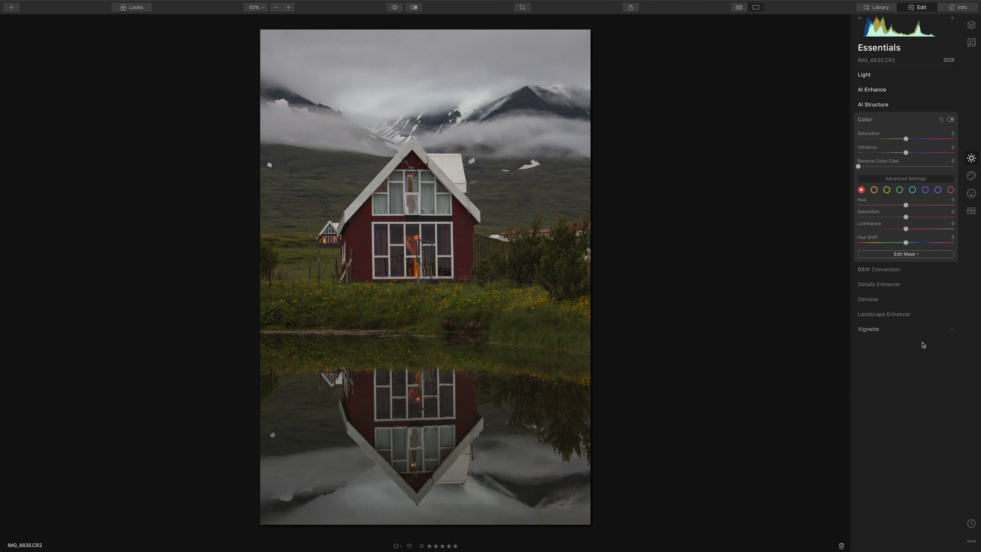
click(924, 189)
drag(905, 205, 846, 209)
drag(905, 217, 916, 217)
- Tint the highlights cyan with the Professional Color Enhancer by setting the highlights Color Balance Cyan-Red to -38
click(970, 211)
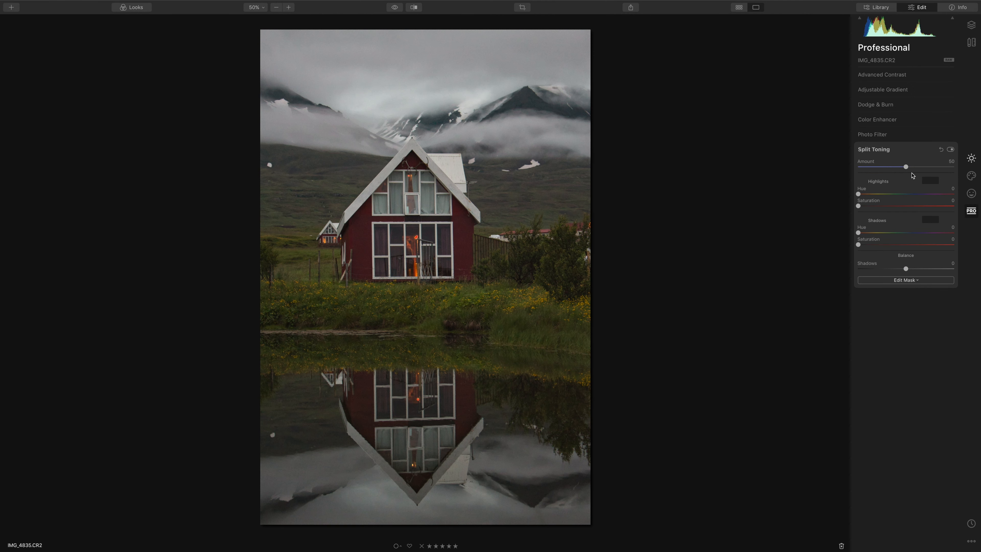
click(890, 121)
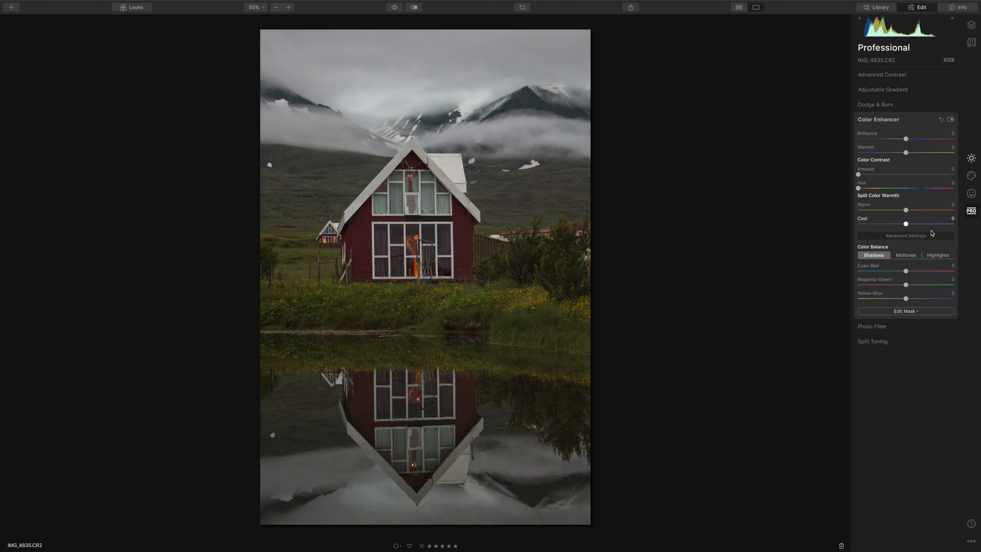
click(931, 256)
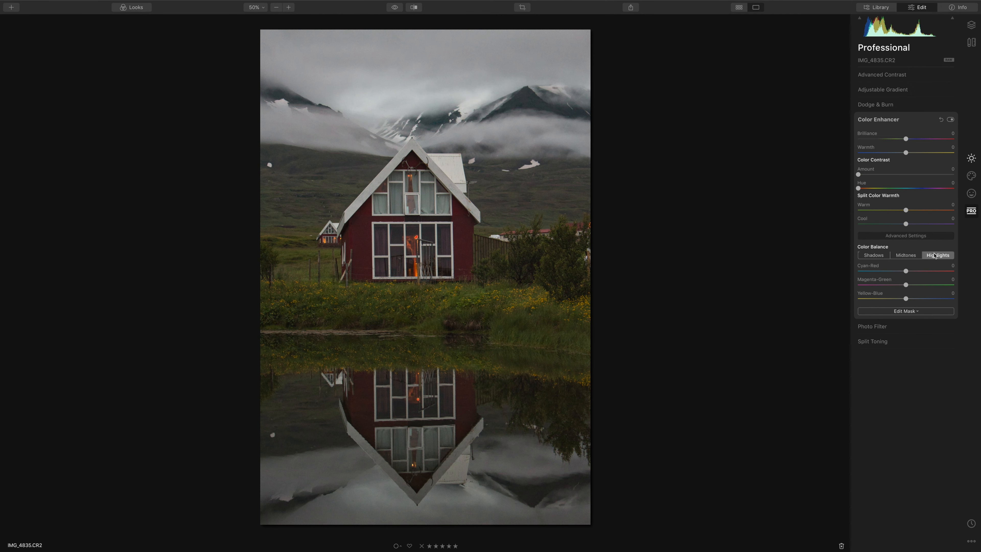
drag(906, 271, 892, 272)
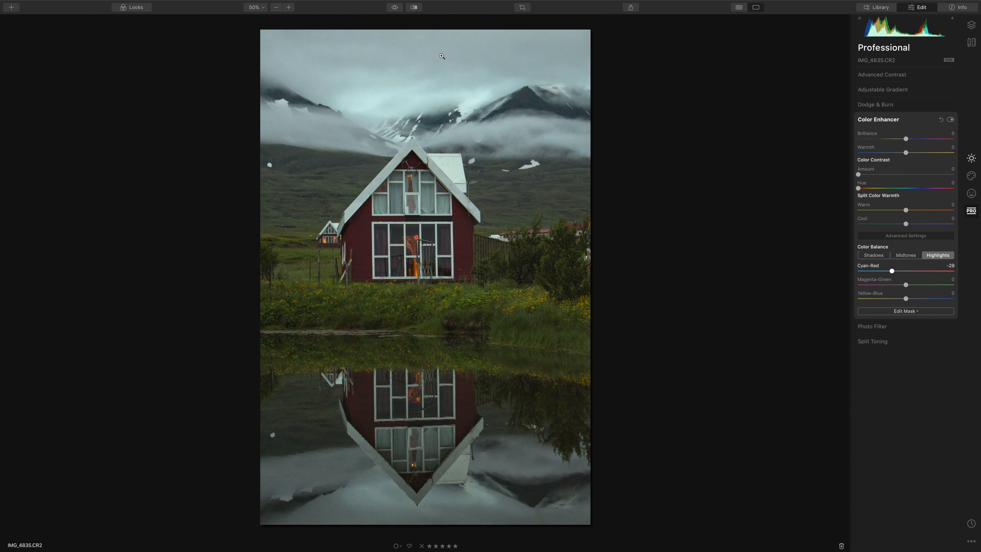
drag(892, 272, 887, 271)
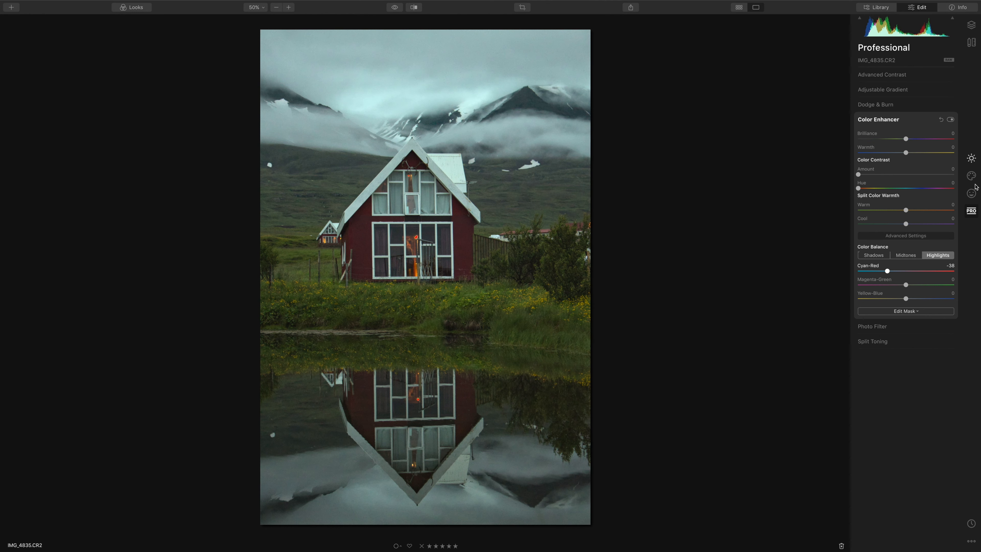
- Darken the shadows by adding a point to the lower part of the Essentials Light curve and pulling it down
click(970, 193)
click(973, 157)
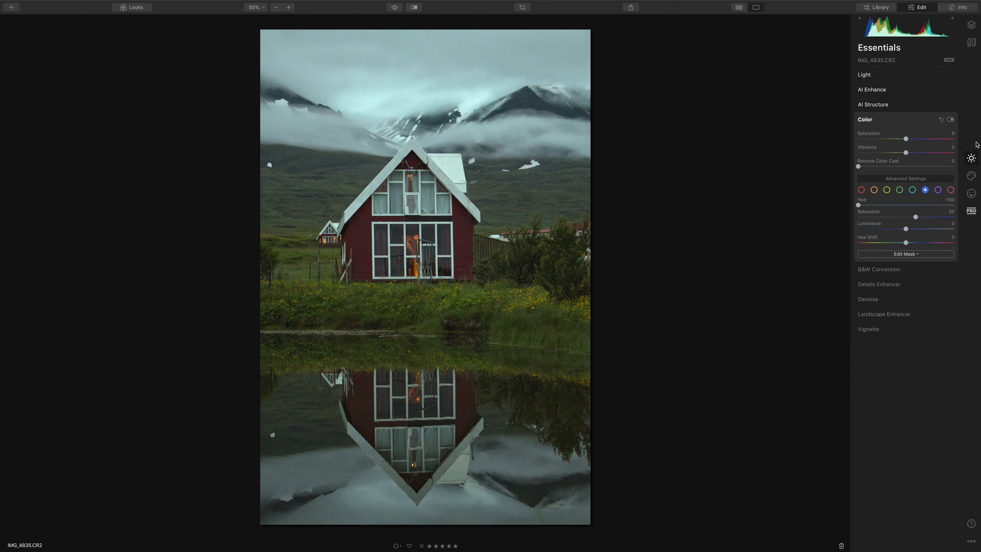
click(903, 79)
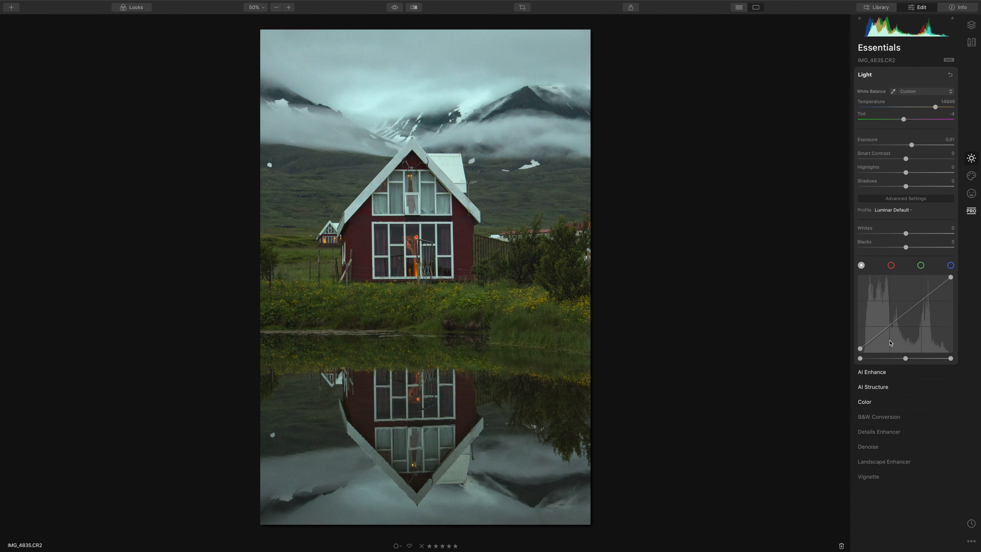
drag(888, 330, 891, 334)
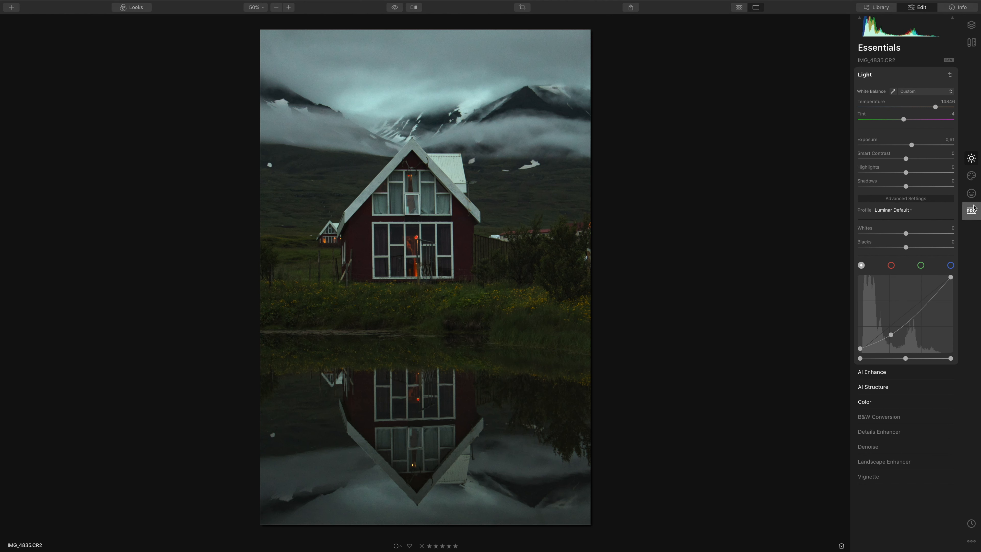
- Check the midtones Color Balance, then return to Essentials and add a dark Vignette with Amount -73
click(971, 211)
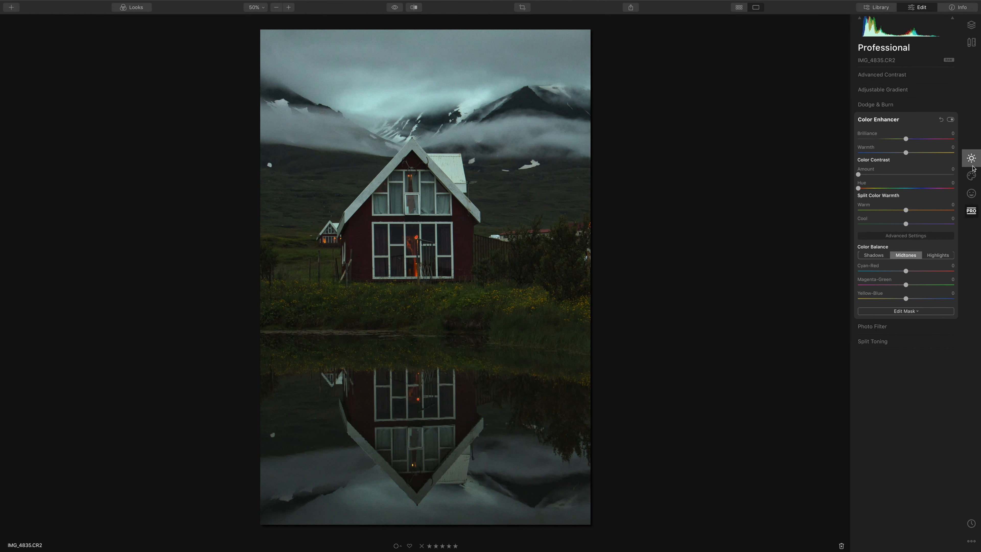
click(971, 158)
click(897, 475)
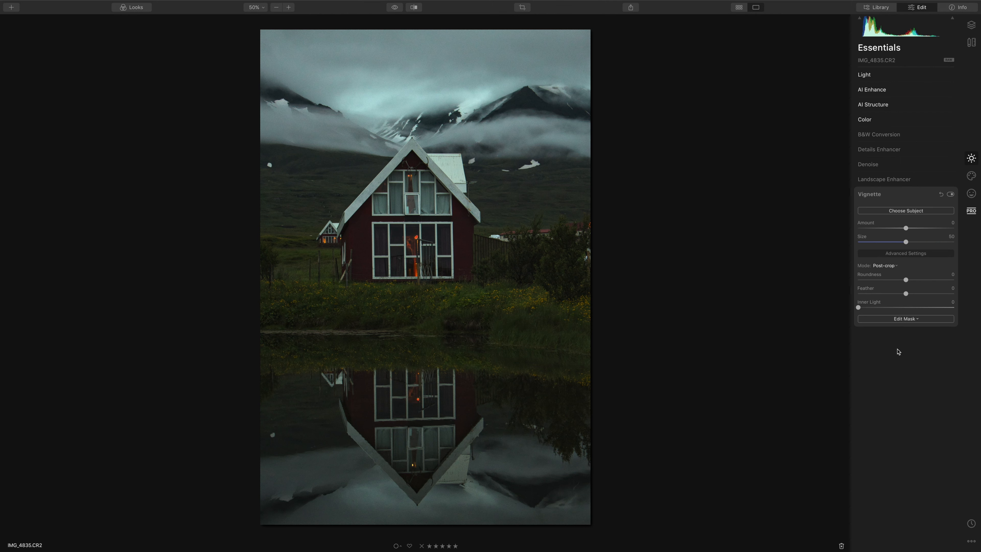
drag(905, 228, 870, 234)
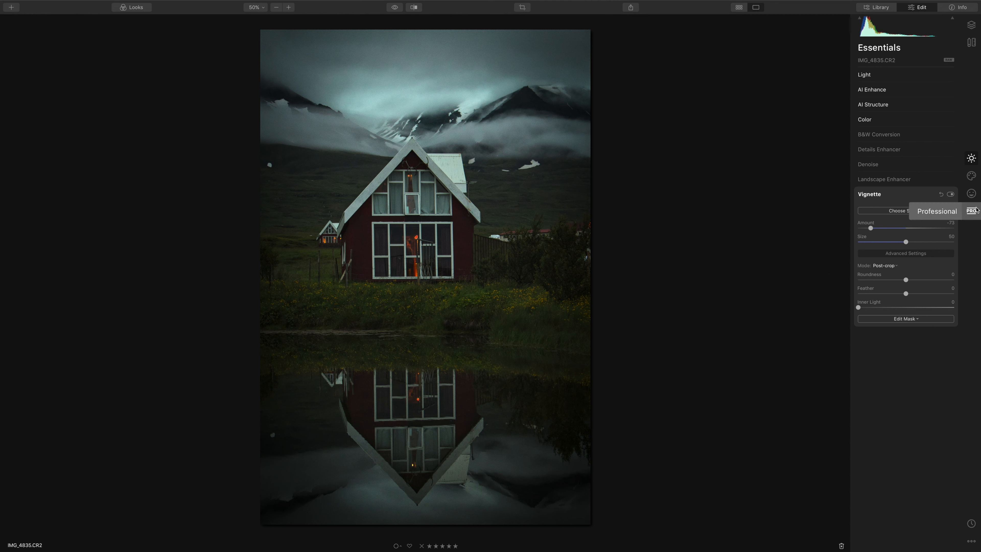
- Open the Professional Dodge & Burn tool and examine the house windows and the histogram's highlight and shadow clipping
click(971, 210)
click(886, 104)
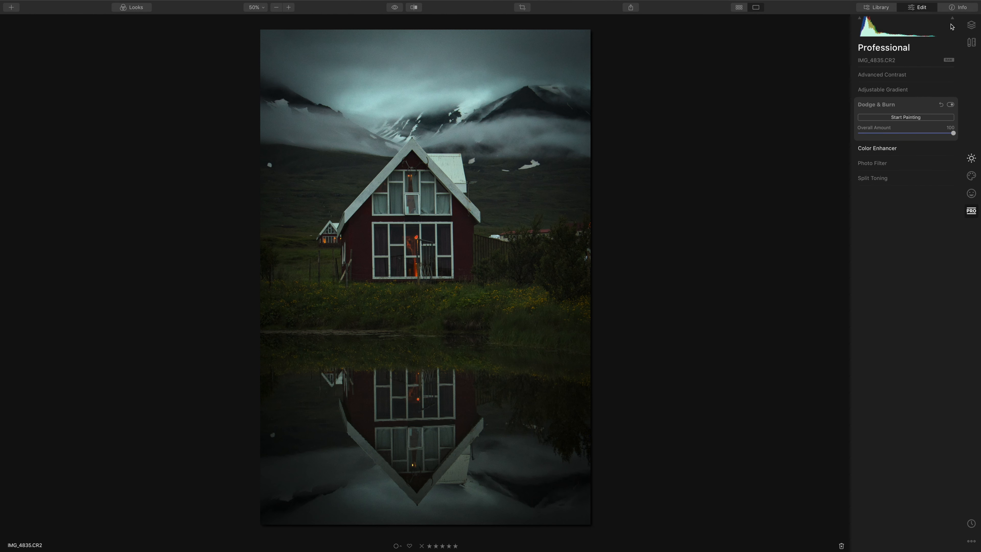
click(441, 267)
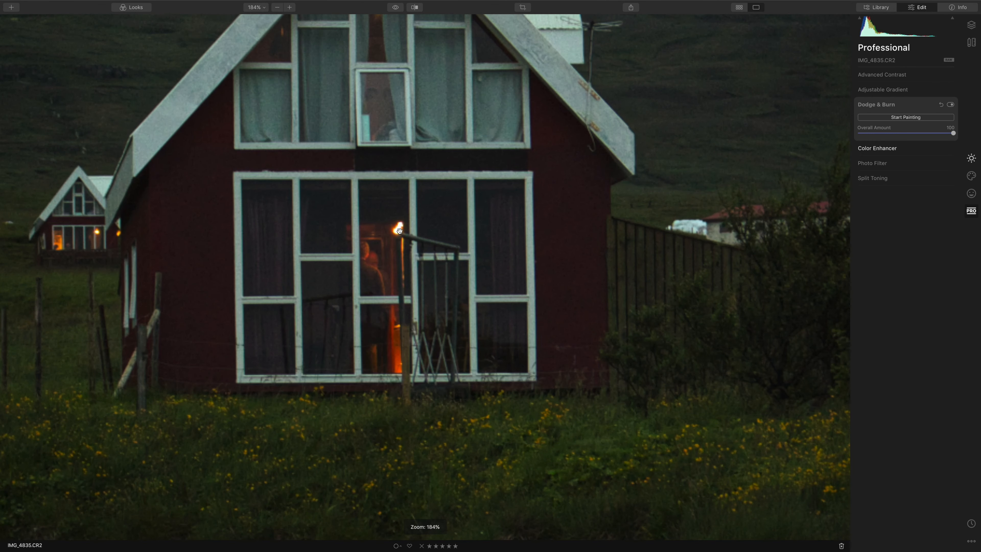
click(952, 19)
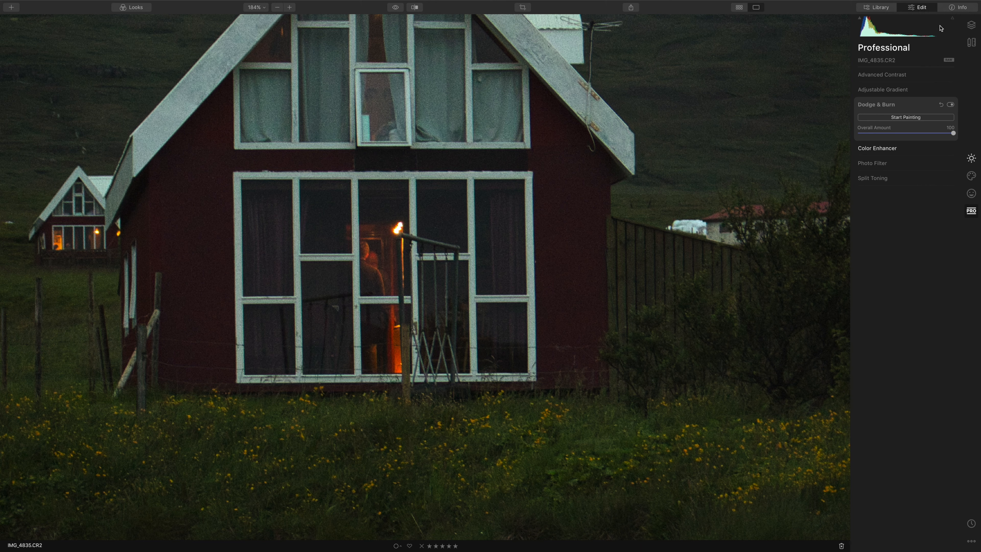
click(860, 22)
click(874, 30)
click(874, 30)
click(873, 31)
click(874, 31)
scroll(676, 109, down, 10)
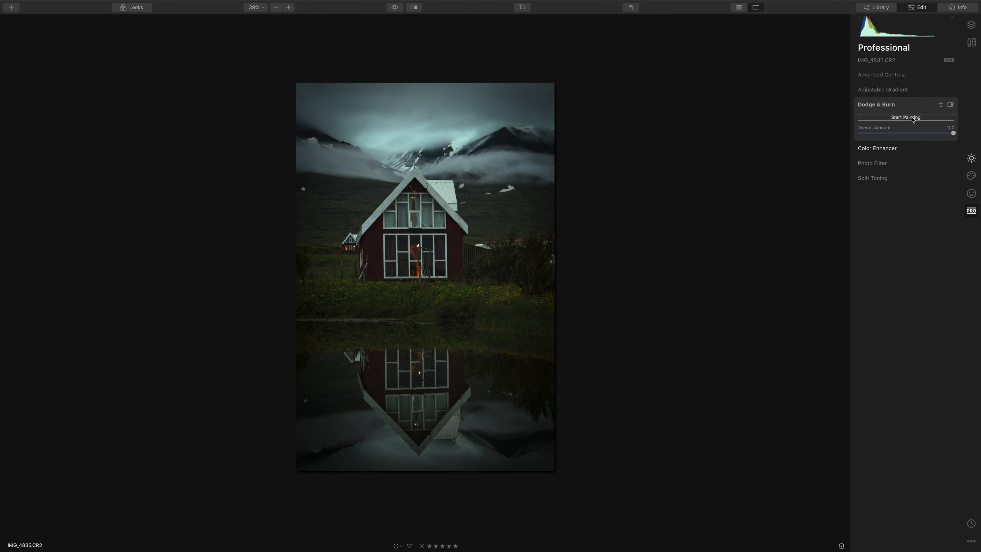
- Lighten the house's front and roof with Dodge & Burn, then set the Overall Amount to 58
click(912, 118)
scroll(432, 216, up, 1)
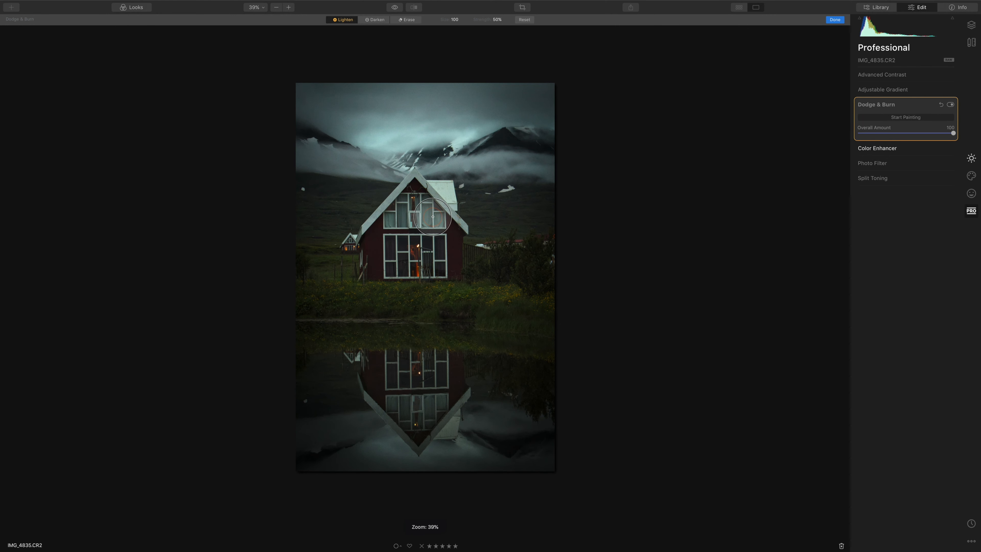
mouse_move(416, 191)
mouse_down()
mouse_move(379, 251)
mouse_move(397, 266)
mouse_move(433, 260)
mouse_move(439, 202)
mouse_move(431, 194)
mouse_move(440, 260)
mouse_up()
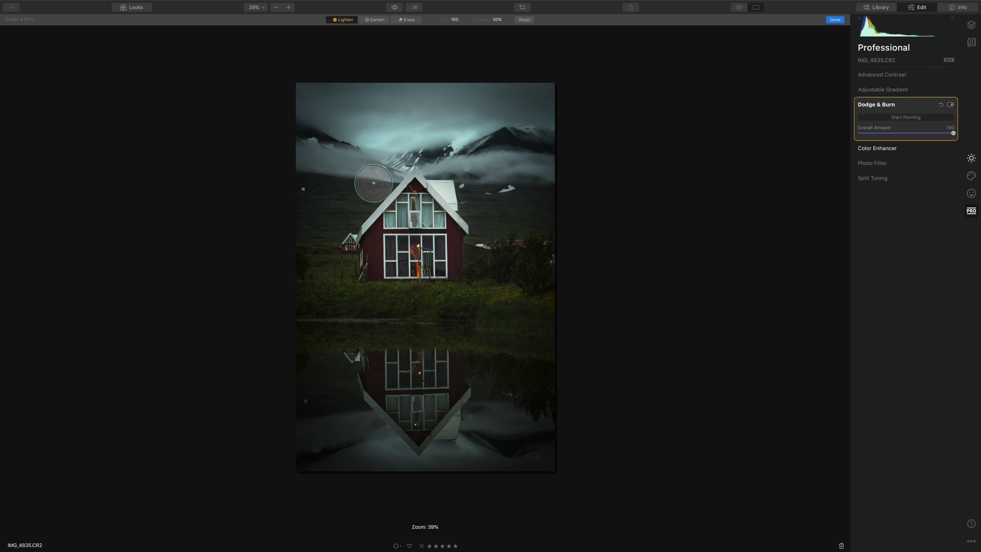
click(834, 20)
drag(953, 133, 913, 135)
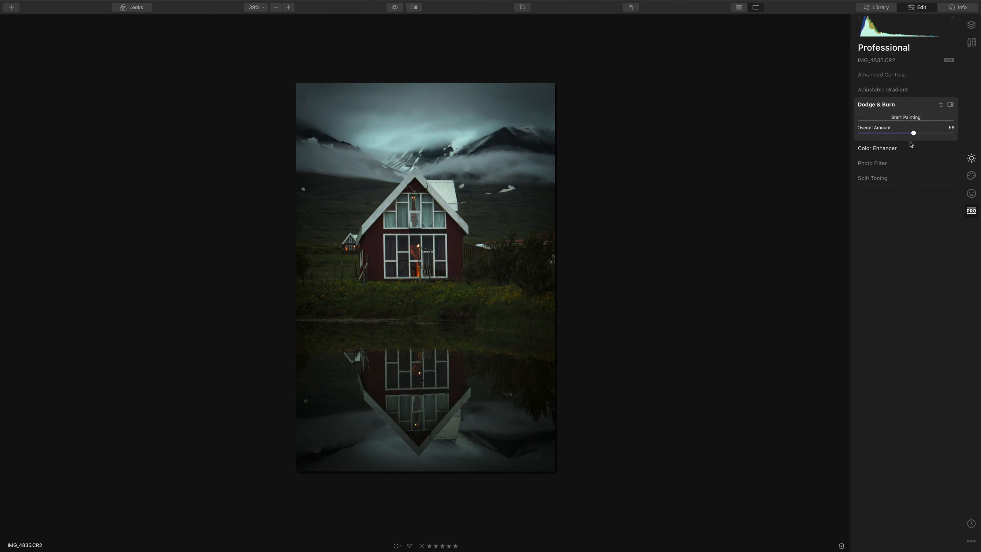
- Mute and darken the green tones in the Essentials Color settings with Saturation about -39 and Luminance -50
click(972, 159)
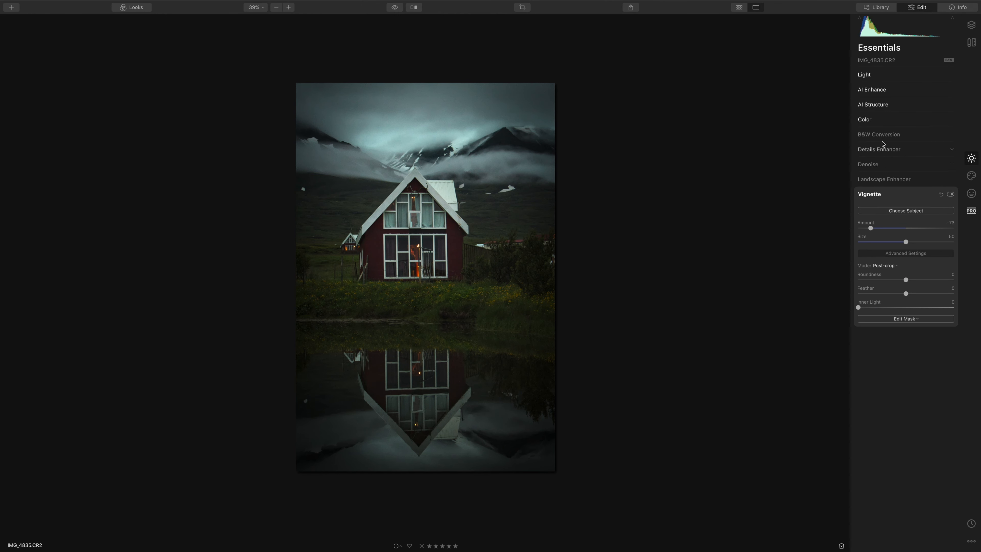
click(881, 122)
click(905, 178)
click(900, 189)
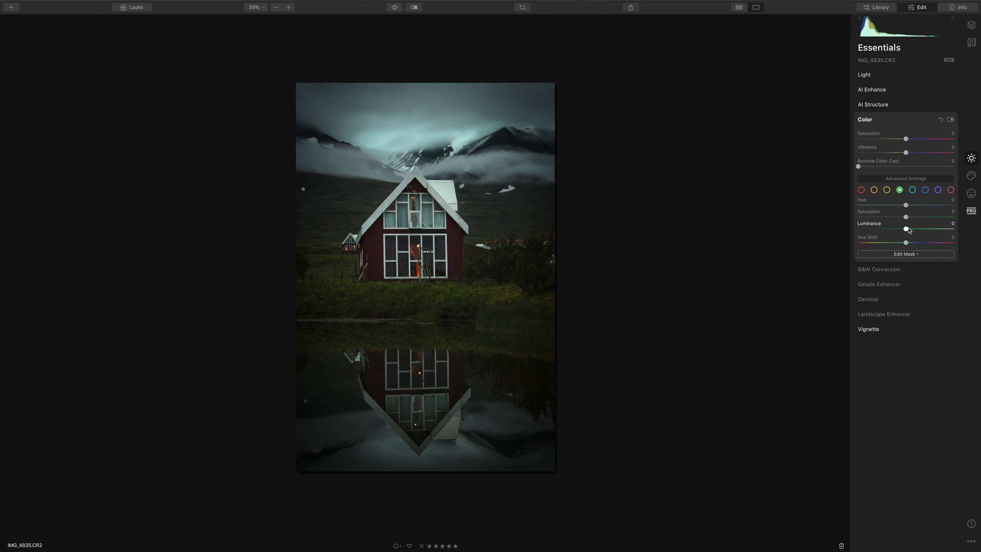
drag(906, 230, 886, 223)
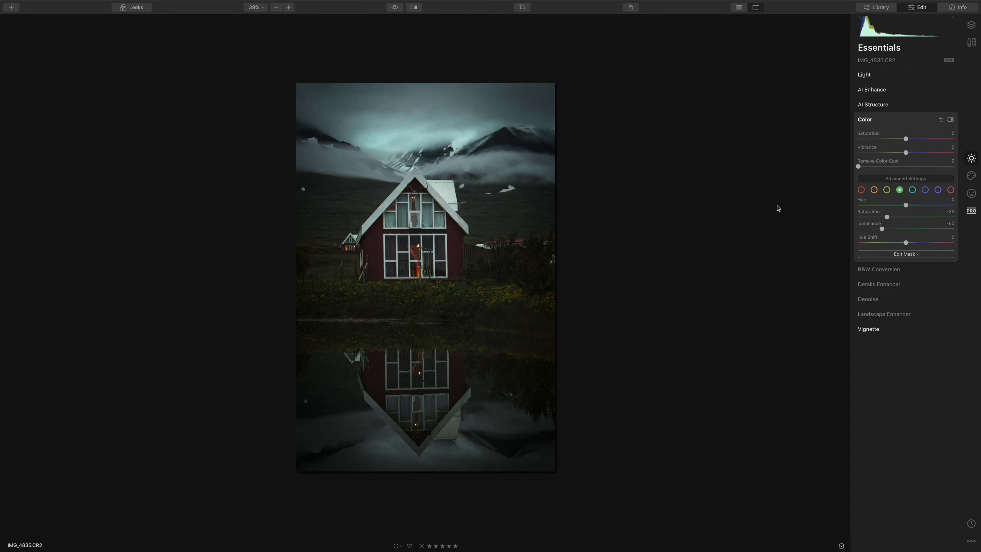
- Shift the Hue of the yellow tones in the Color settings to its minimum so the grass turns orange
scroll(493, 282, up, 2)
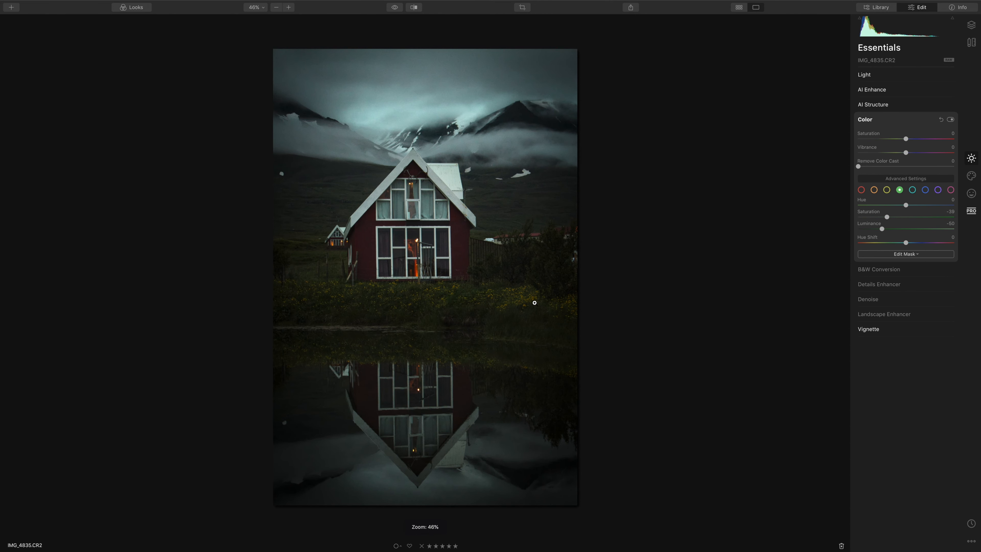
click(887, 189)
drag(906, 205, 826, 210)
click(902, 299)
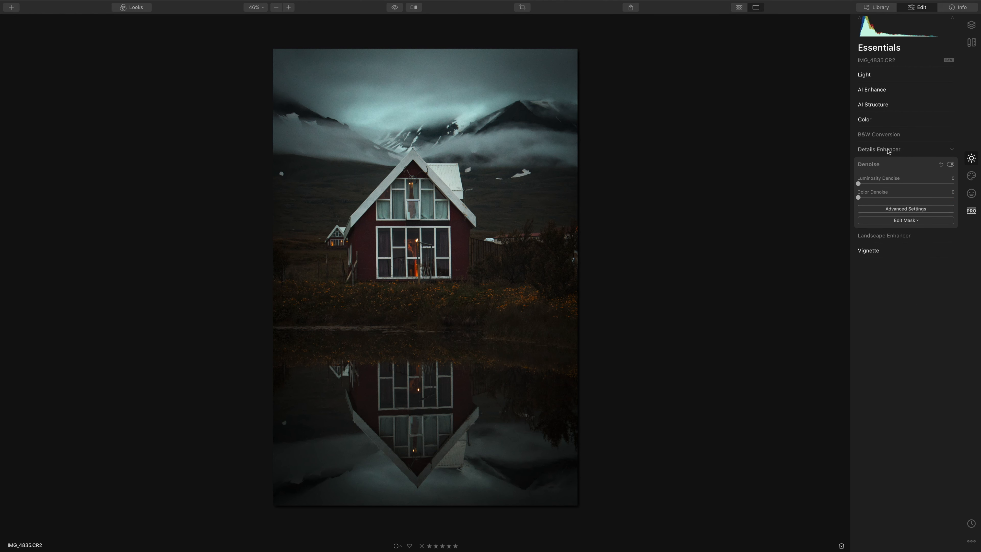
- Darken the red tones of the house in the Color settings with Luminance -40
click(882, 119)
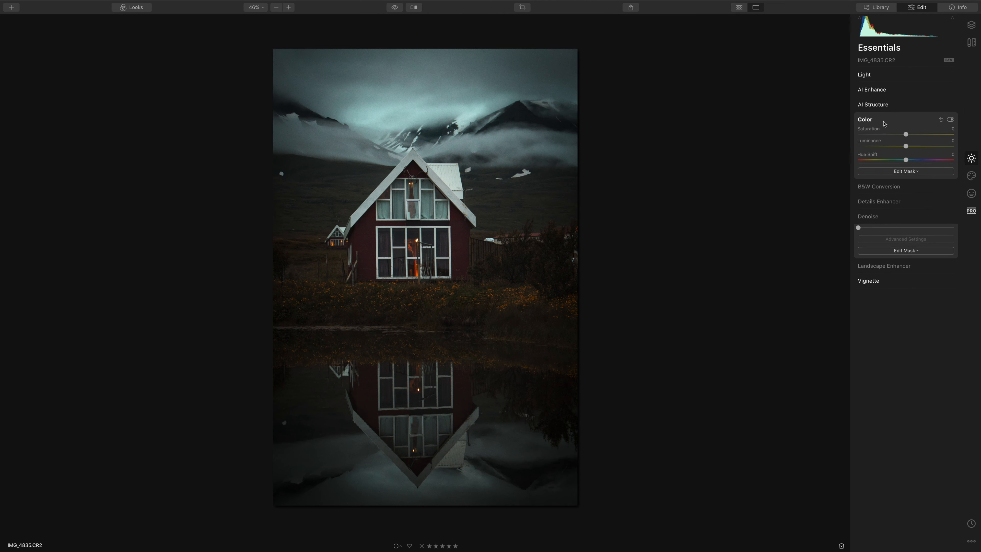
click(860, 190)
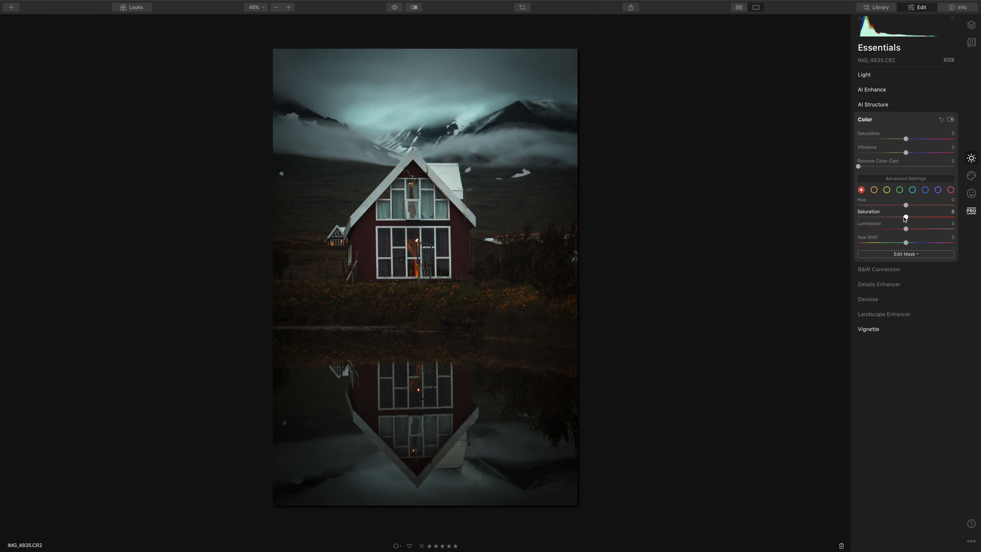
drag(905, 230, 885, 234)
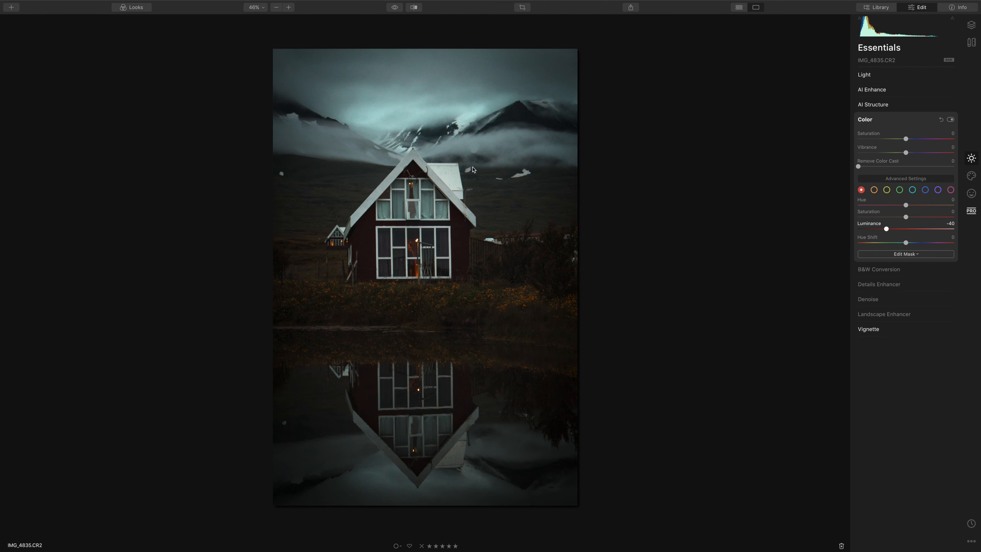
scroll(472, 167, up, 2)
scroll(490, 171, down, 3)
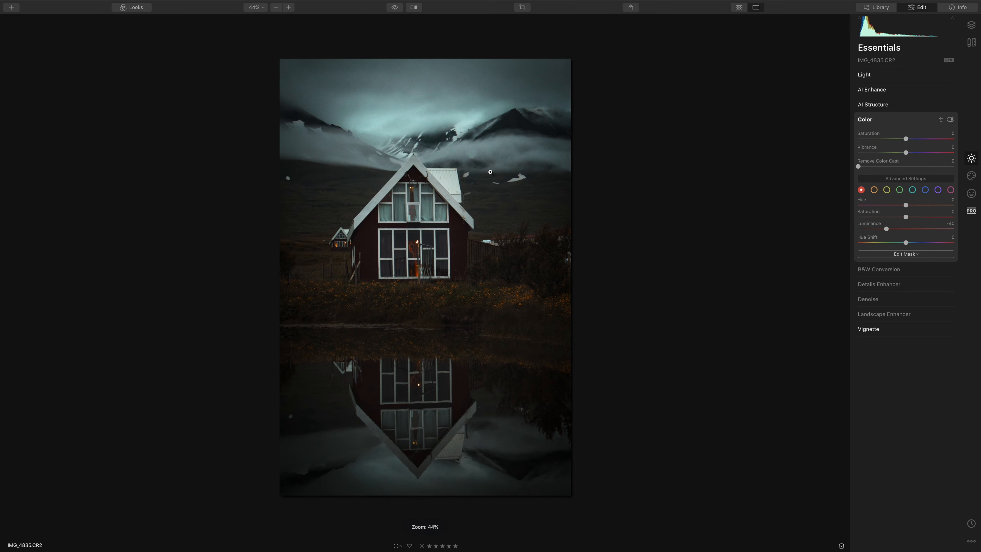
- Compare the original and edited photo across the image with the before/after divider, then leave the comparison
click(414, 8)
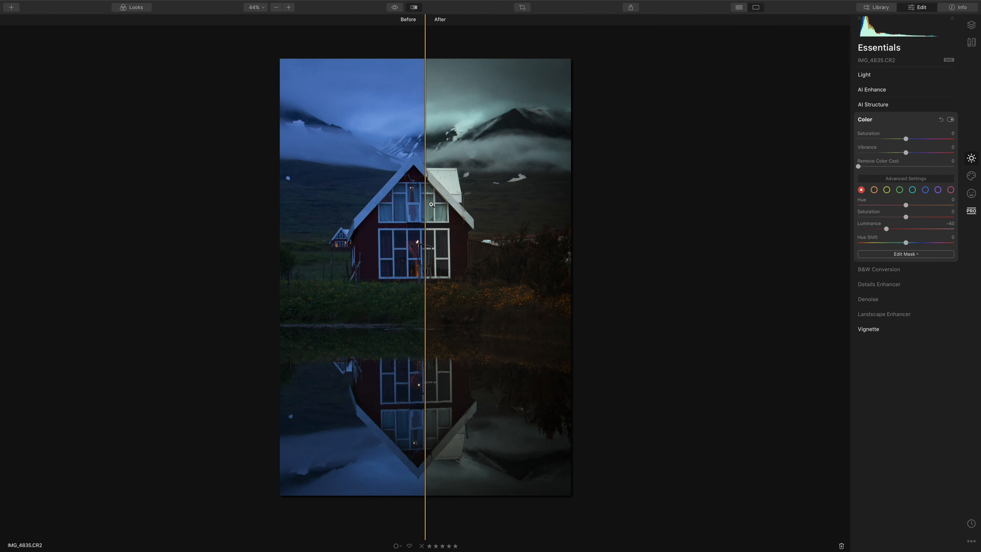
drag(423, 207, 160, 129)
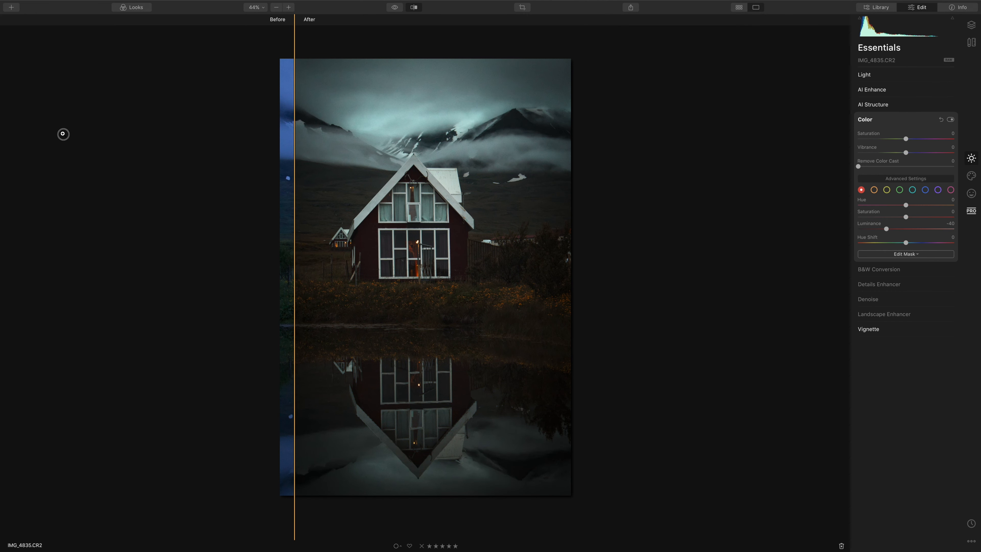
click(414, 7)
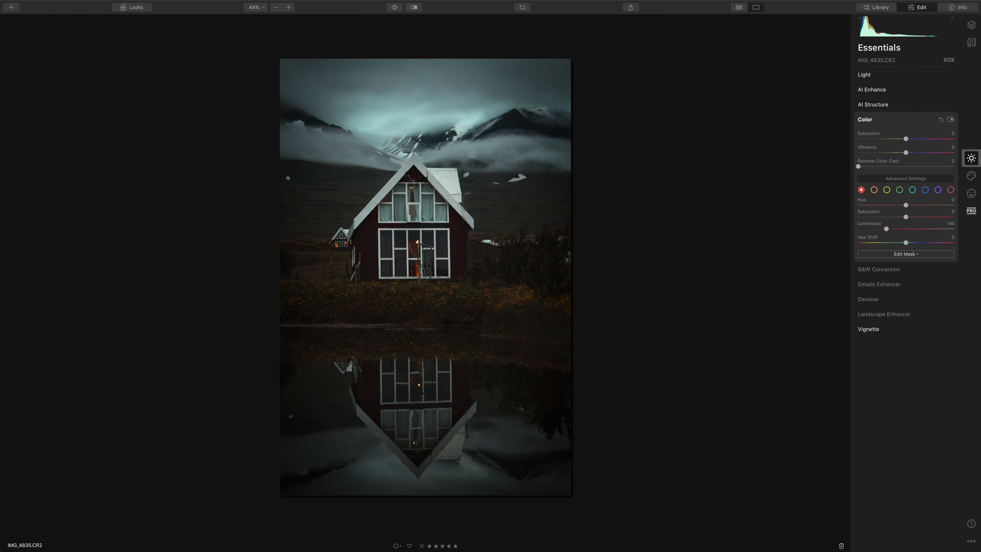
- Review the options for exporting the photo to an image file, then cancel without saving
click(632, 9)
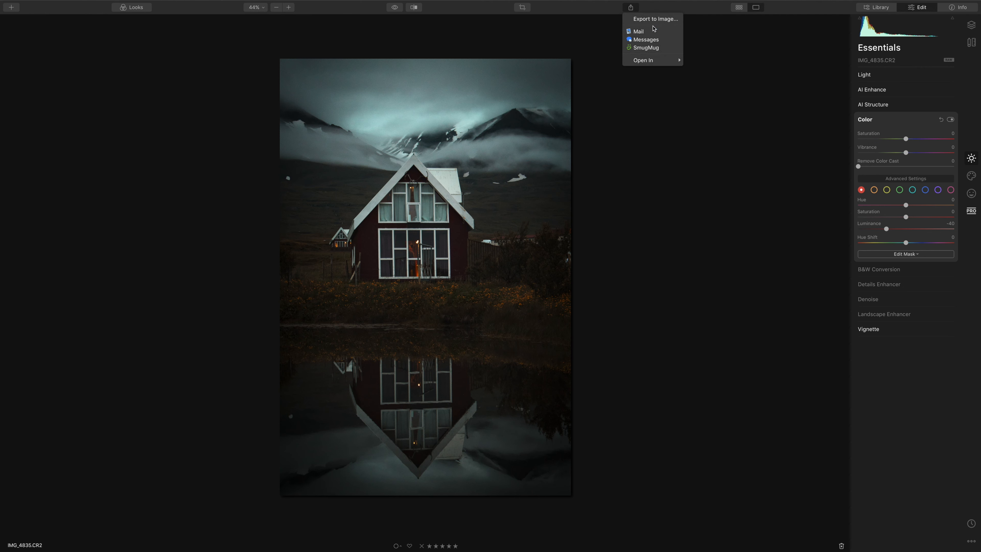
click(659, 24)
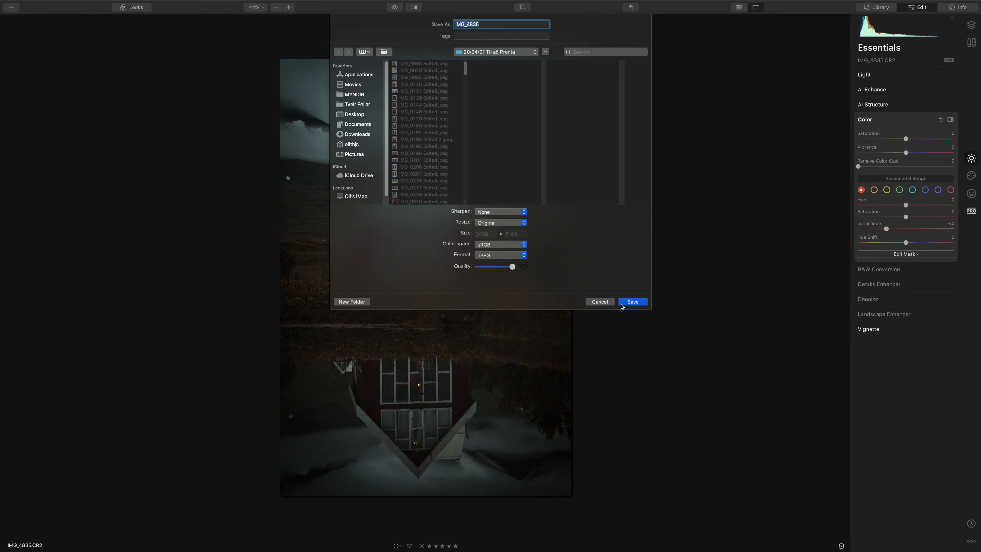
click(599, 301)
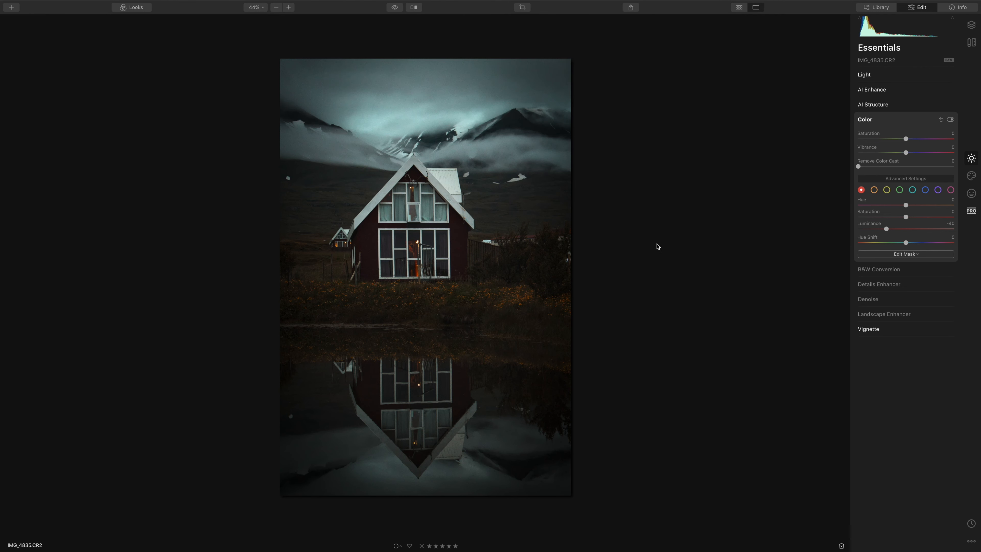